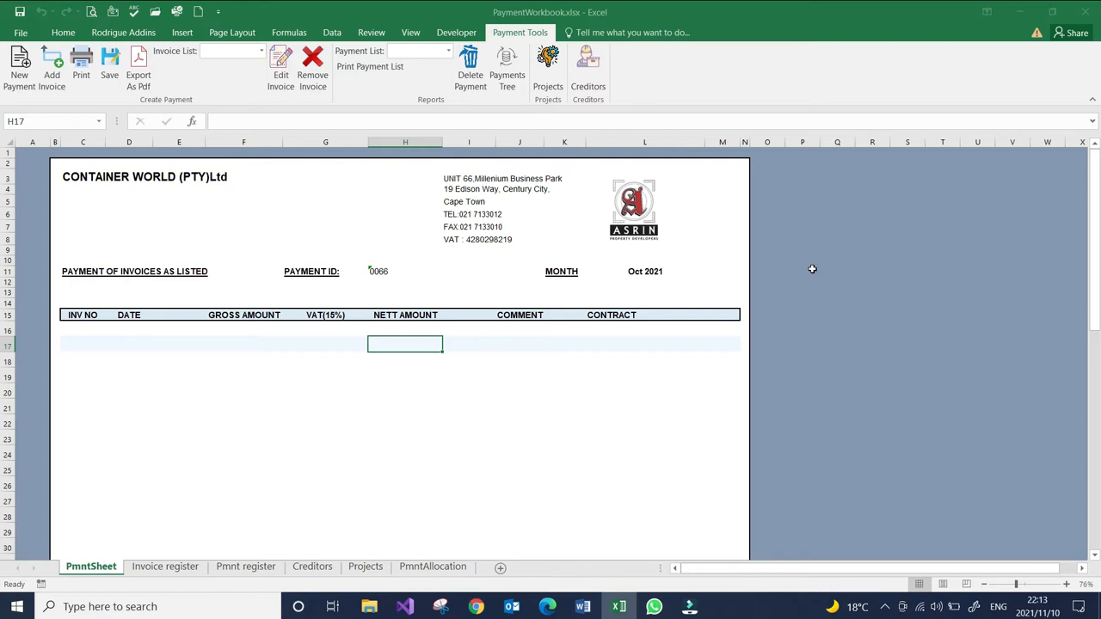
- Examine the blank payment sheet and its invoice columns, from invoice number and date through the amounts to comment and contract
scroll(413, 328, down, 7)
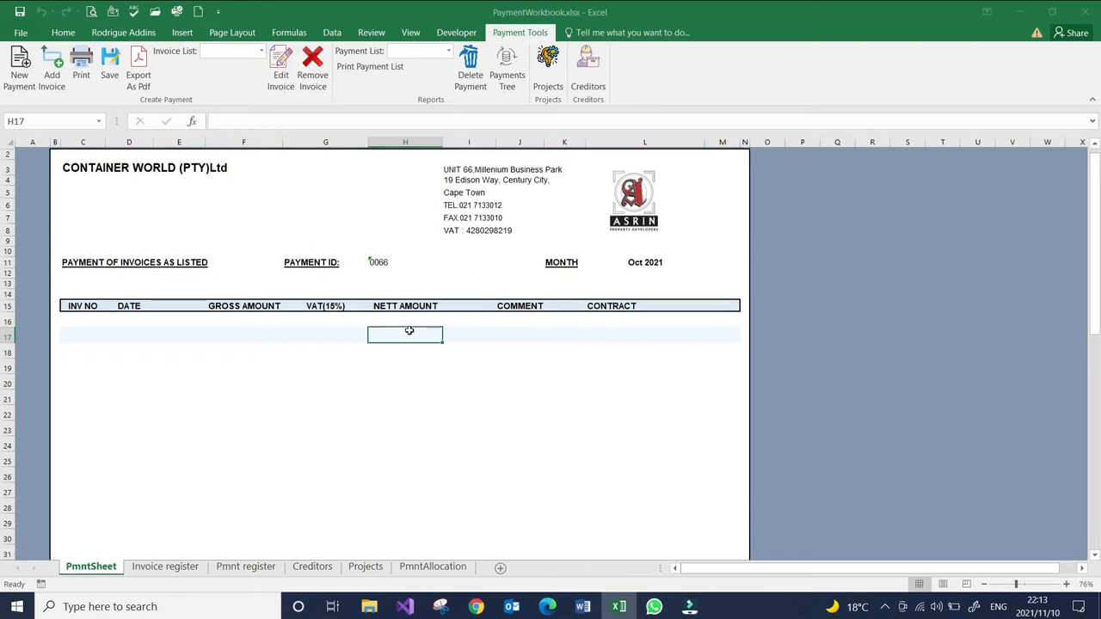
scroll(410, 328, down, 7)
scroll(410, 325, up, 15)
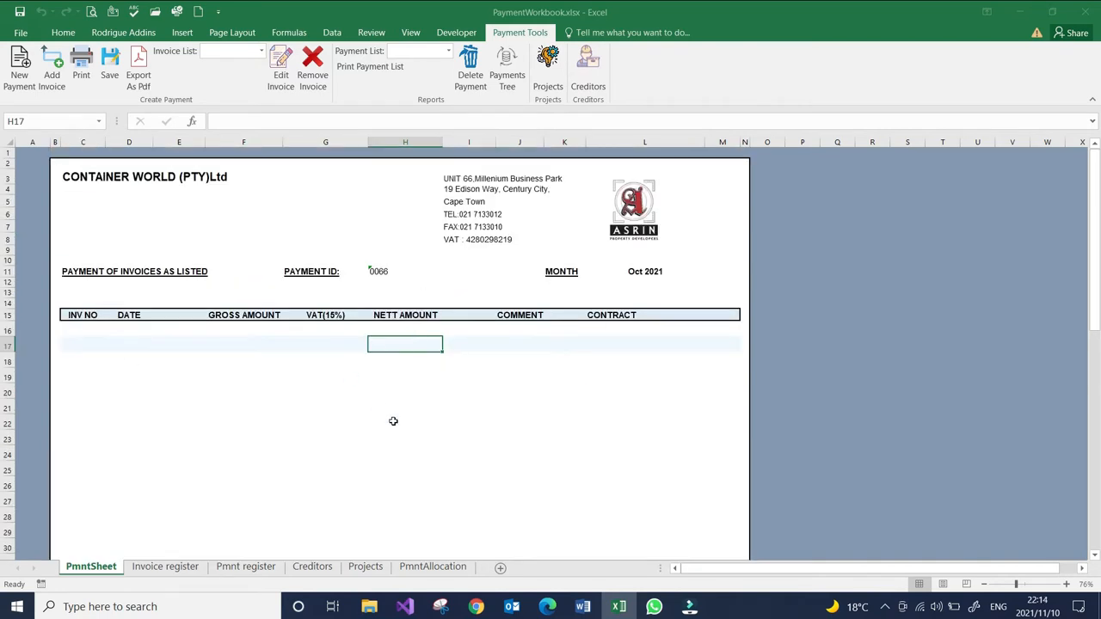
scroll(410, 272, down, 3)
scroll(410, 272, up, 3)
scroll(418, 298, down, 16)
scroll(413, 326, up, 5)
scroll(414, 326, up, 11)
click(86, 334)
click(130, 328)
click(228, 332)
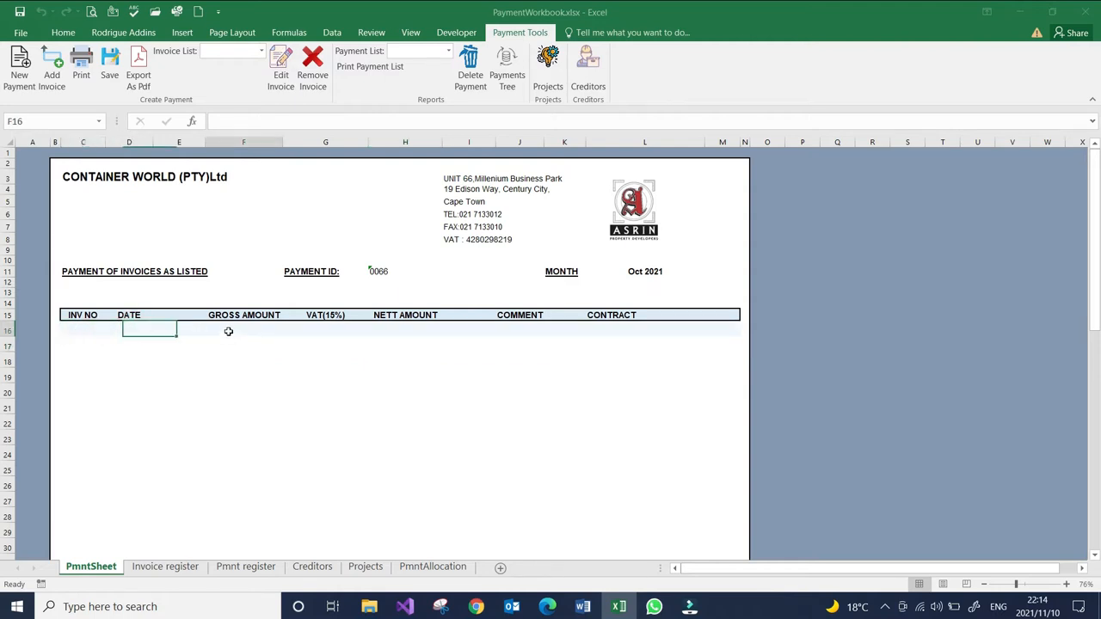
click(317, 331)
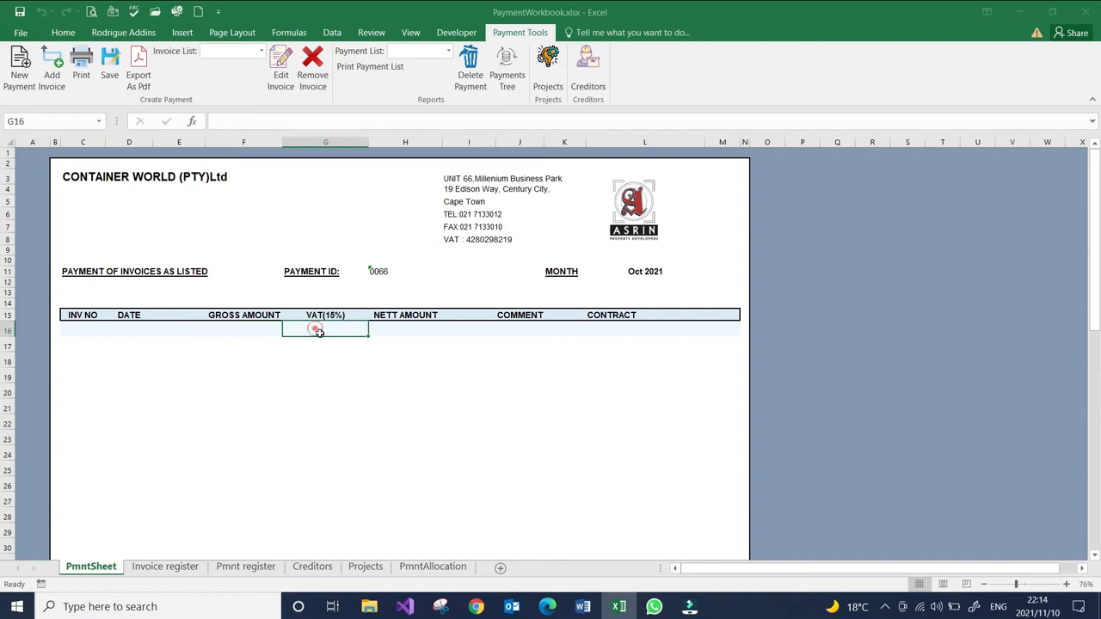
click(396, 332)
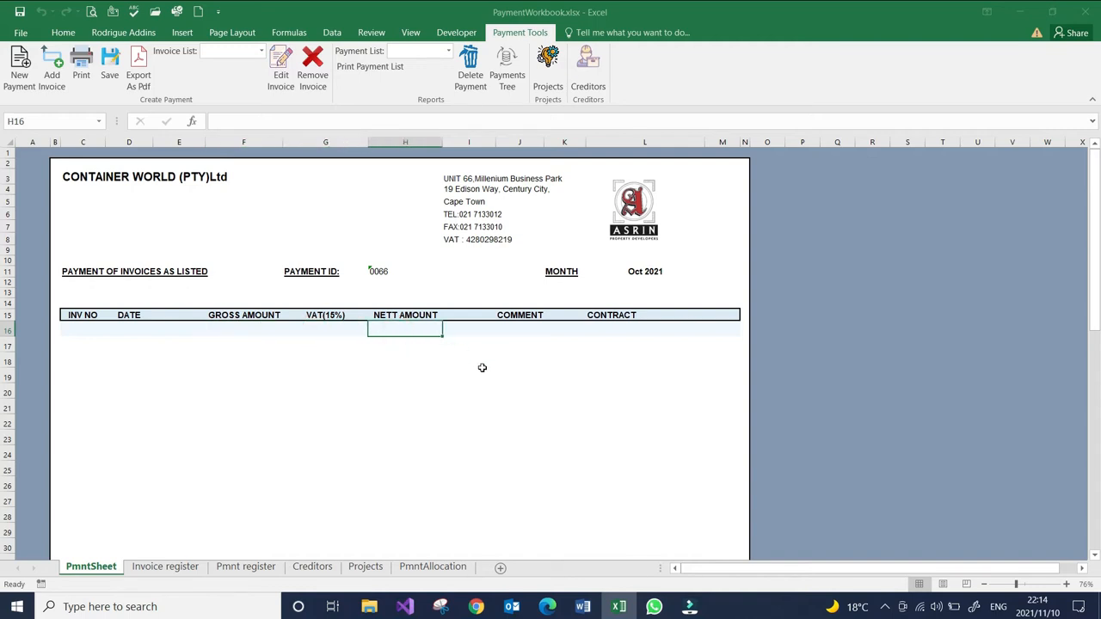
click(509, 331)
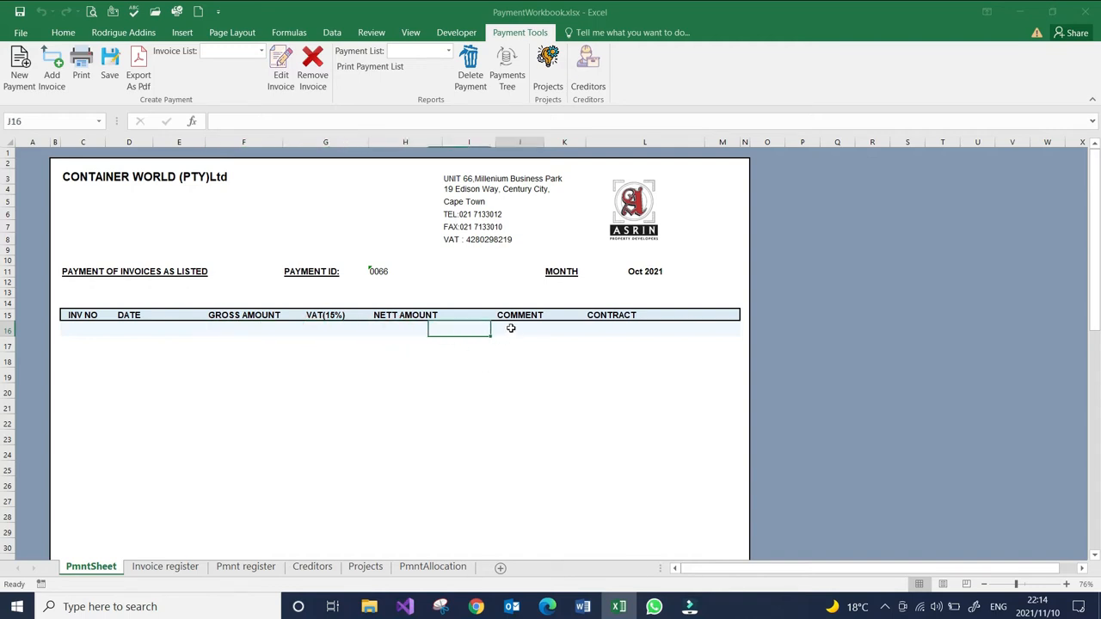
click(629, 331)
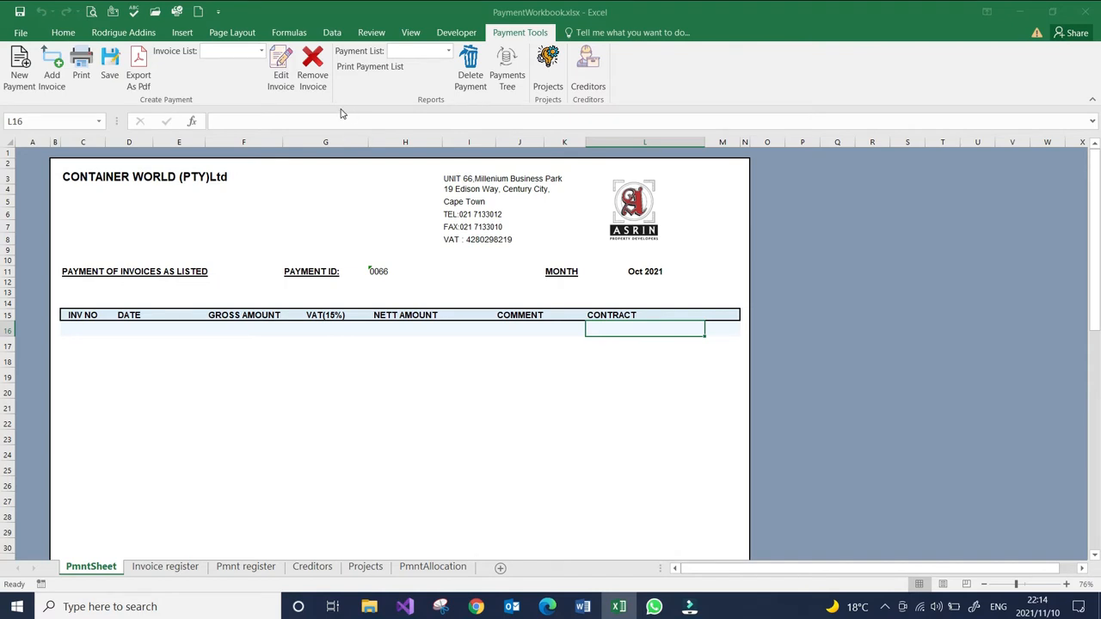
click(344, 356)
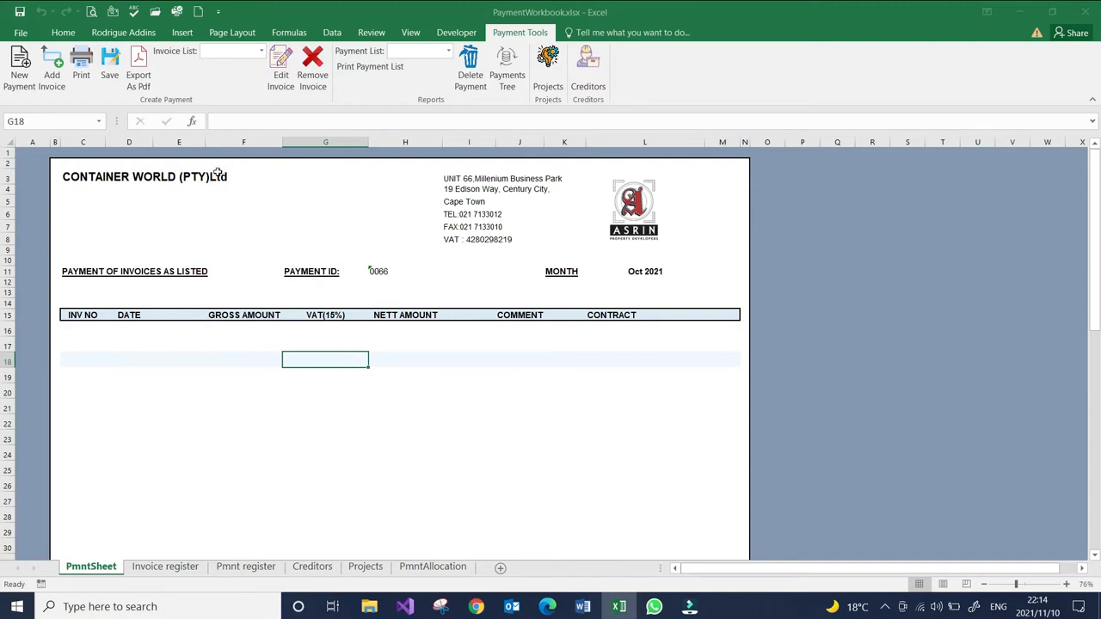
- Start adding an invoice with GLOBAL-ROOFING AND BUILDERS HARDWARE as the creditor and OAKTREE SQUARE as the project
click(56, 79)
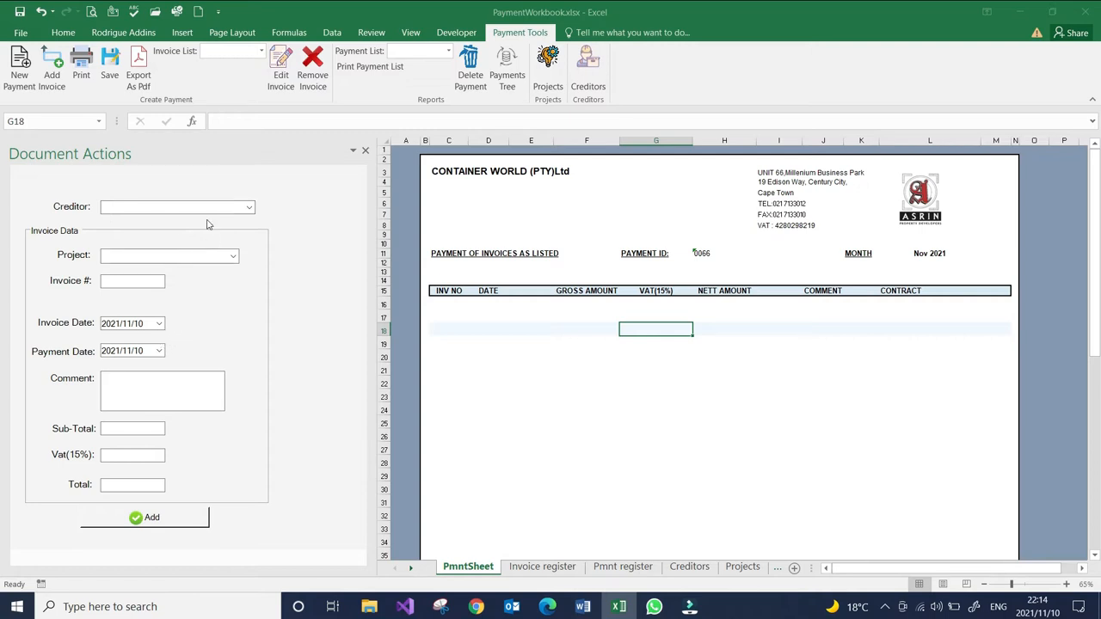
click(251, 208)
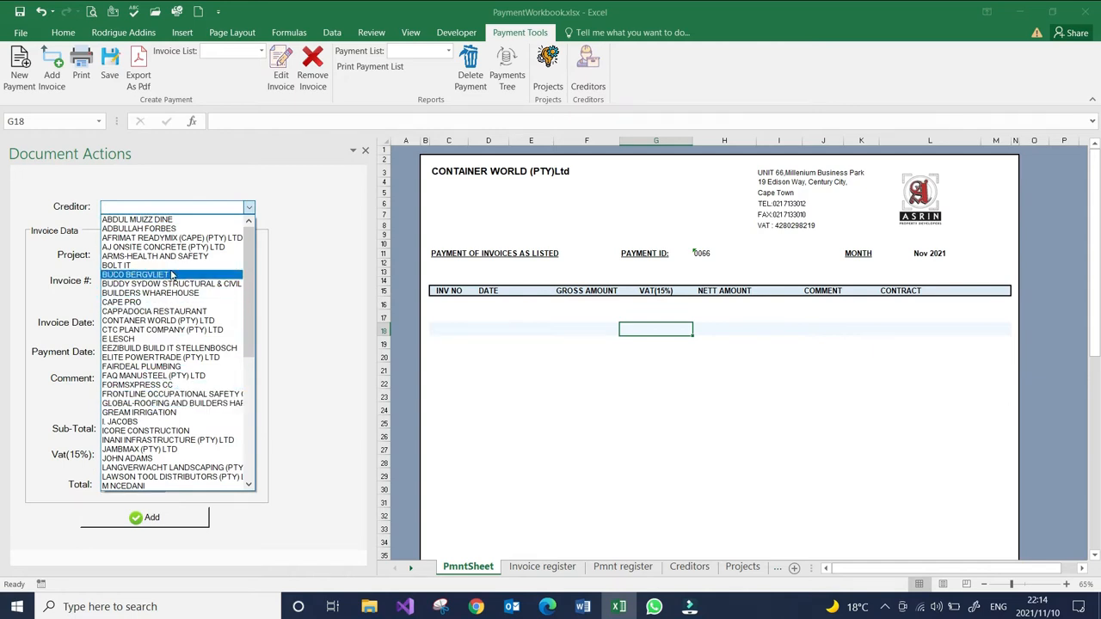
click(159, 403)
click(233, 257)
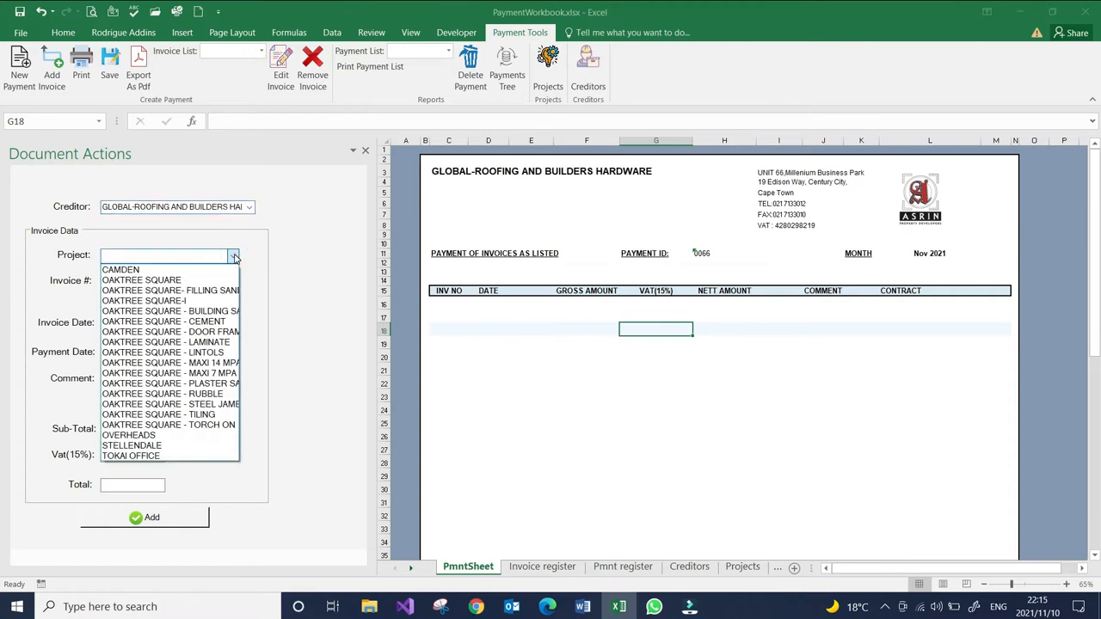
click(141, 281)
- Enter invoice number 1536, with invoice date 2021/11/10 and payment date 2021/11/15
click(141, 283)
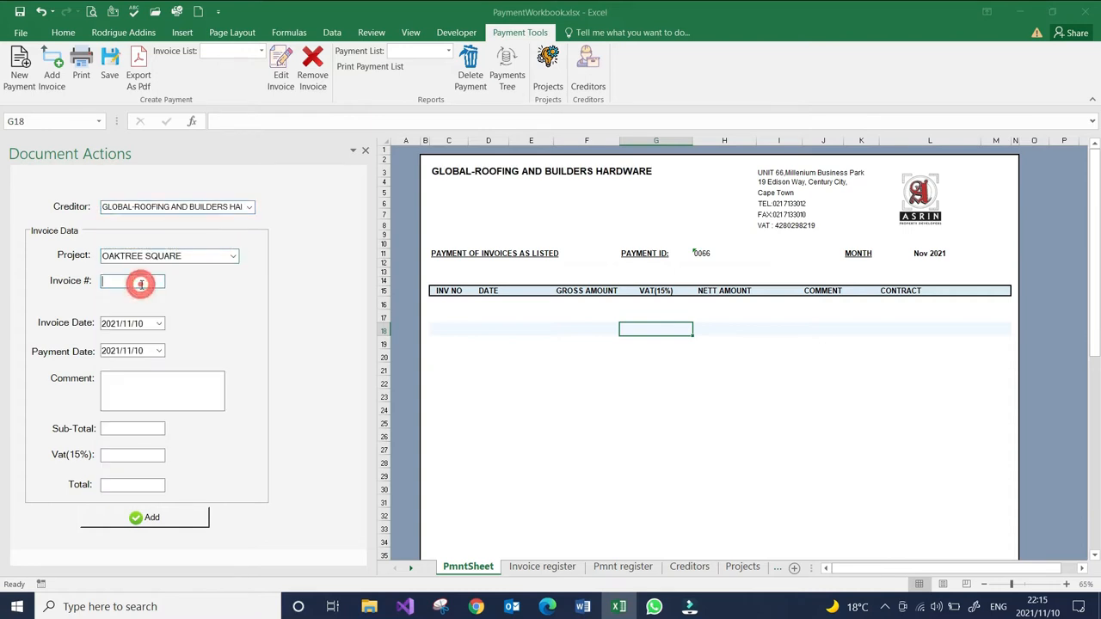
text(153)
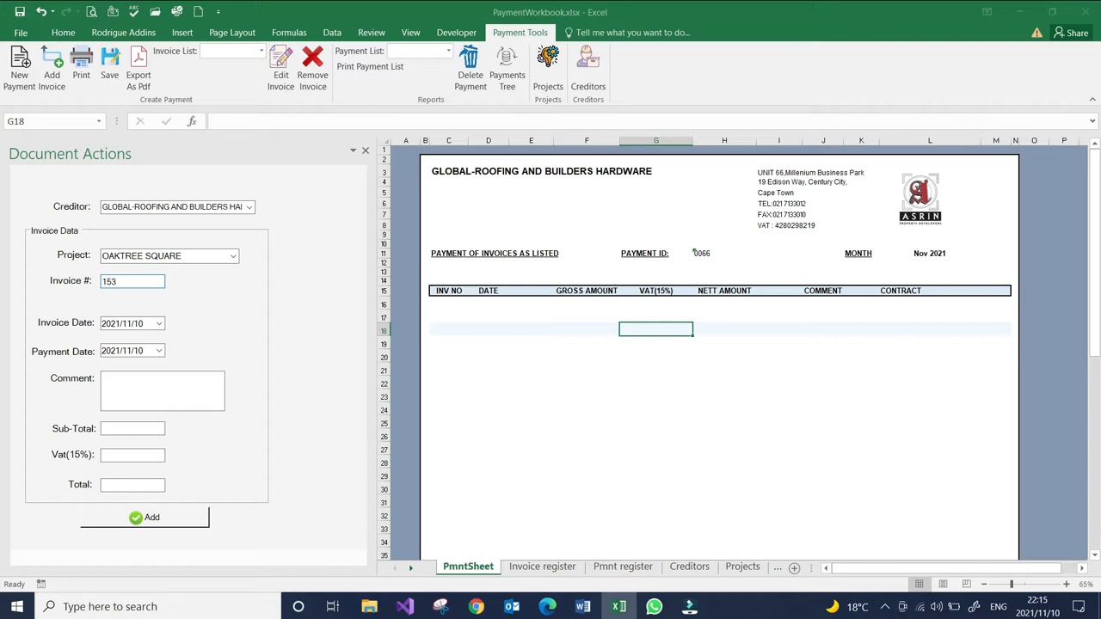
text(6)
click(158, 323)
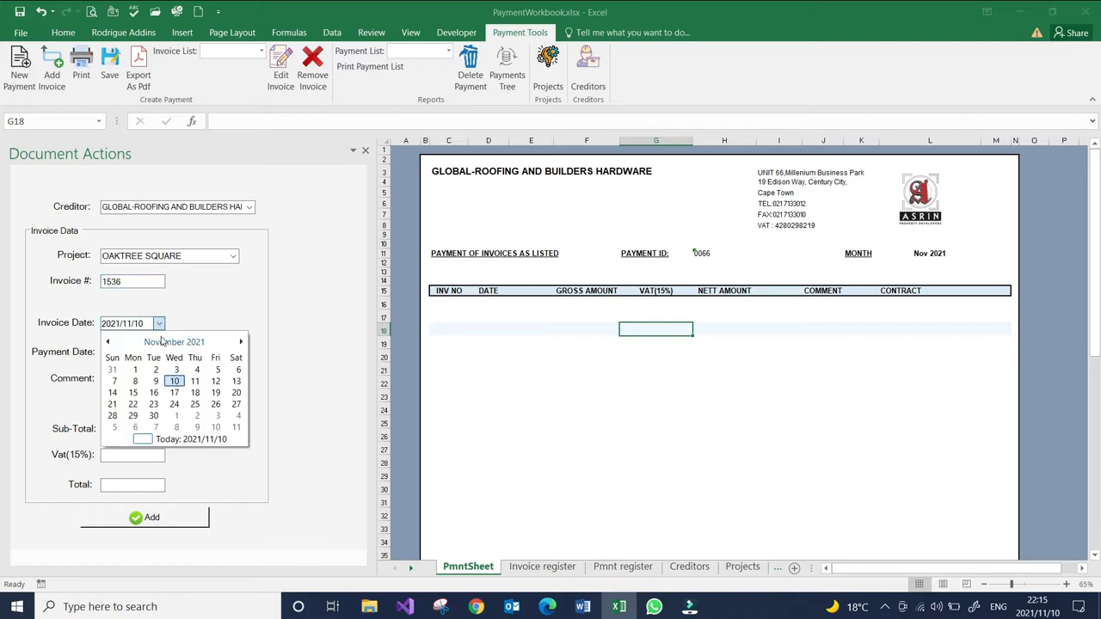
click(175, 381)
click(158, 351)
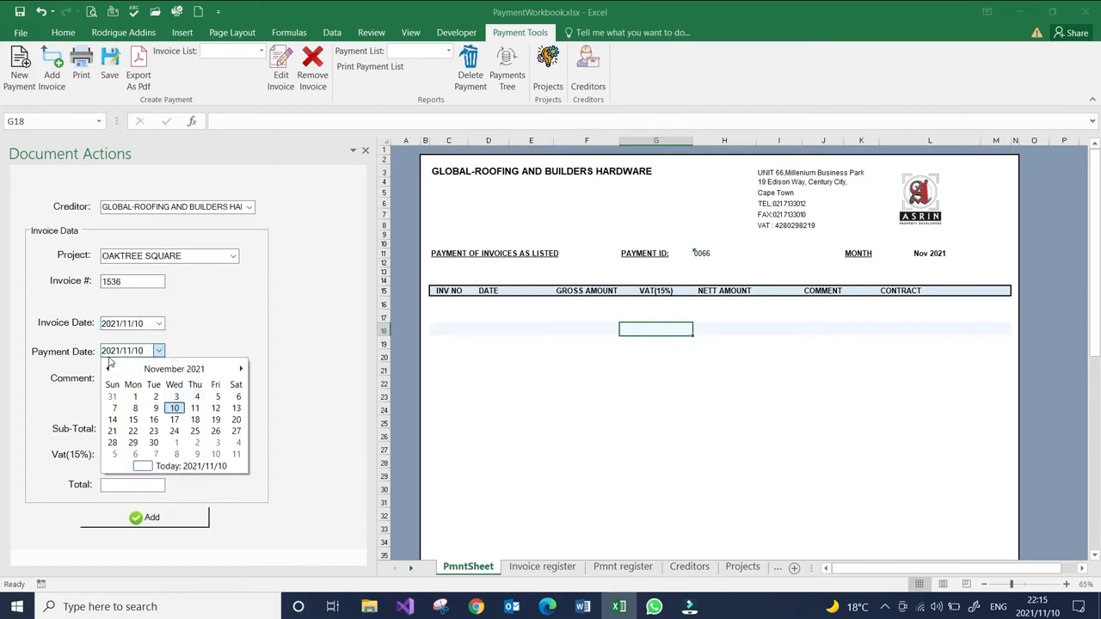
click(132, 420)
- Enter a sub-total of 5000 and the comment "Cement", and add the invoice to the payment sheet
click(120, 394)
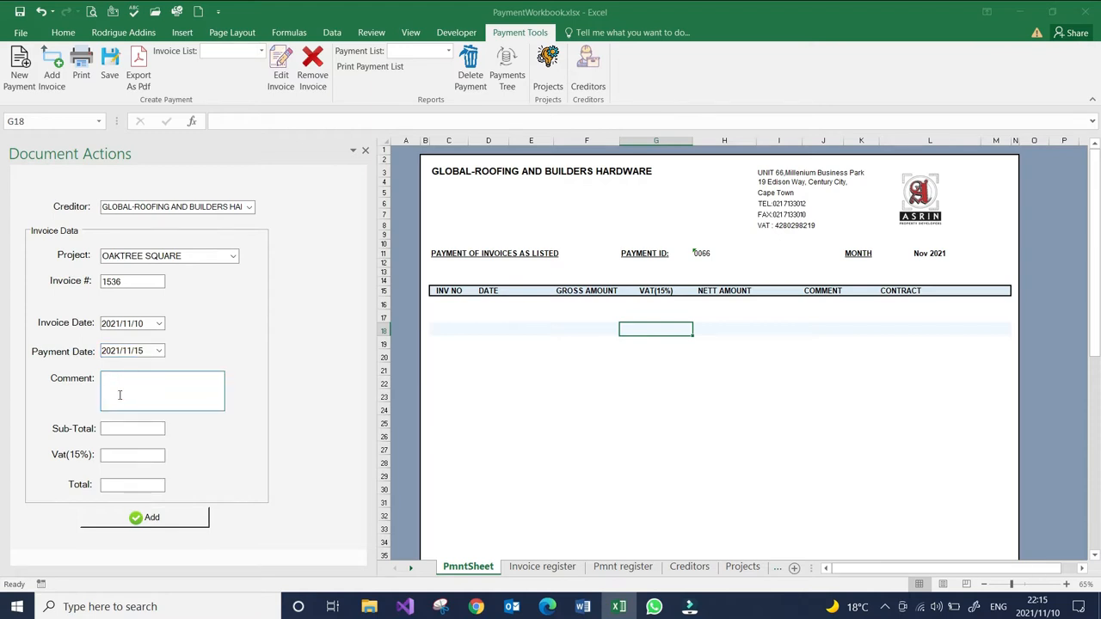
click(113, 430)
text(5000)
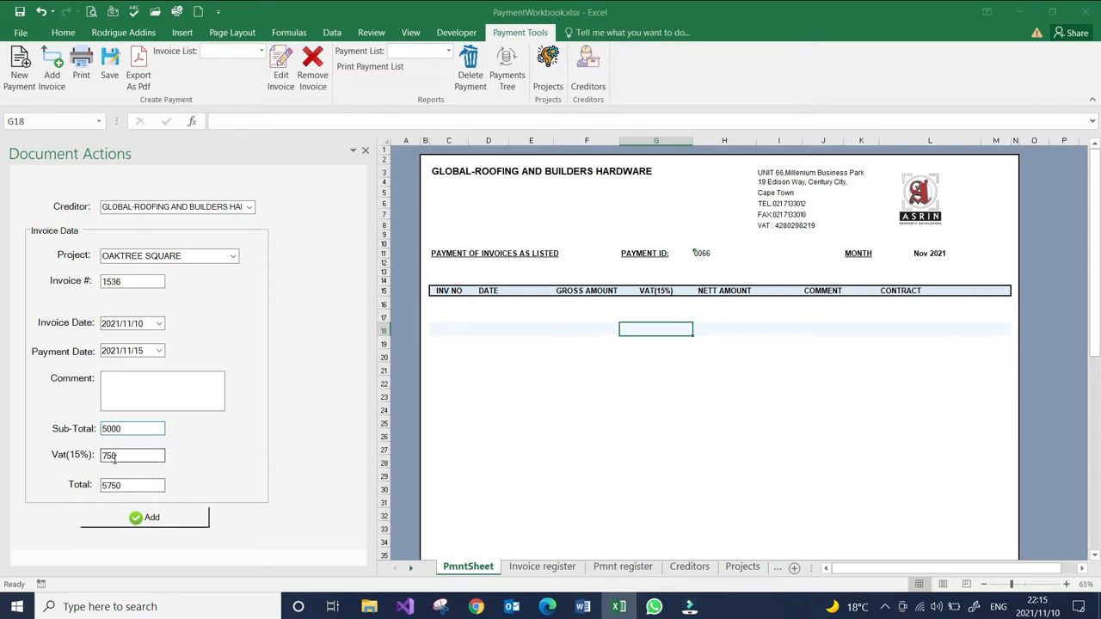
click(122, 486)
click(149, 382)
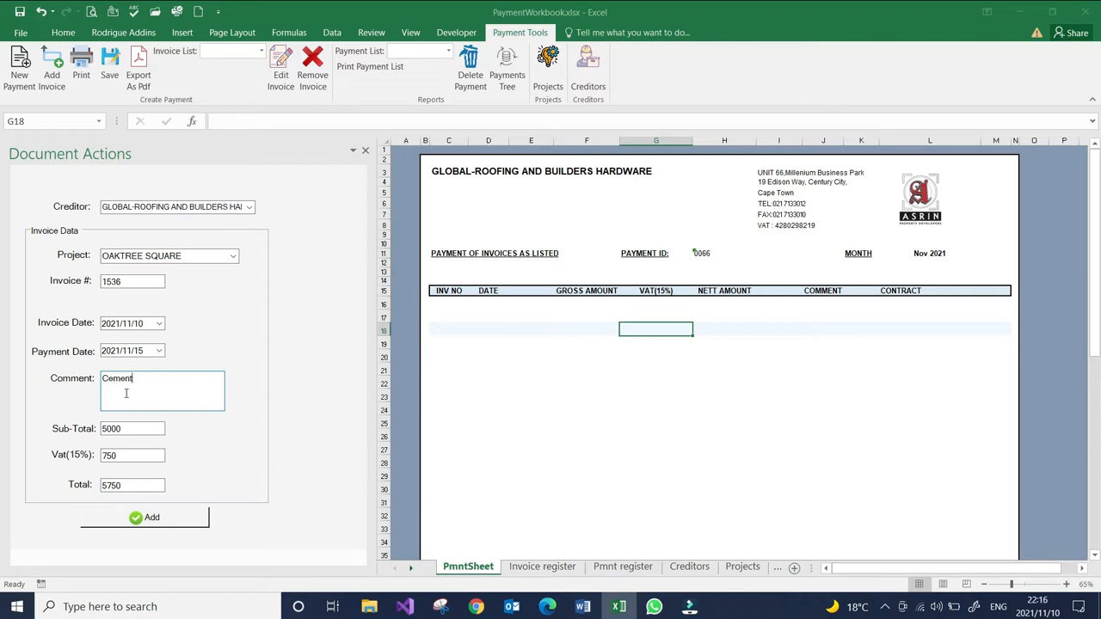
click(151, 518)
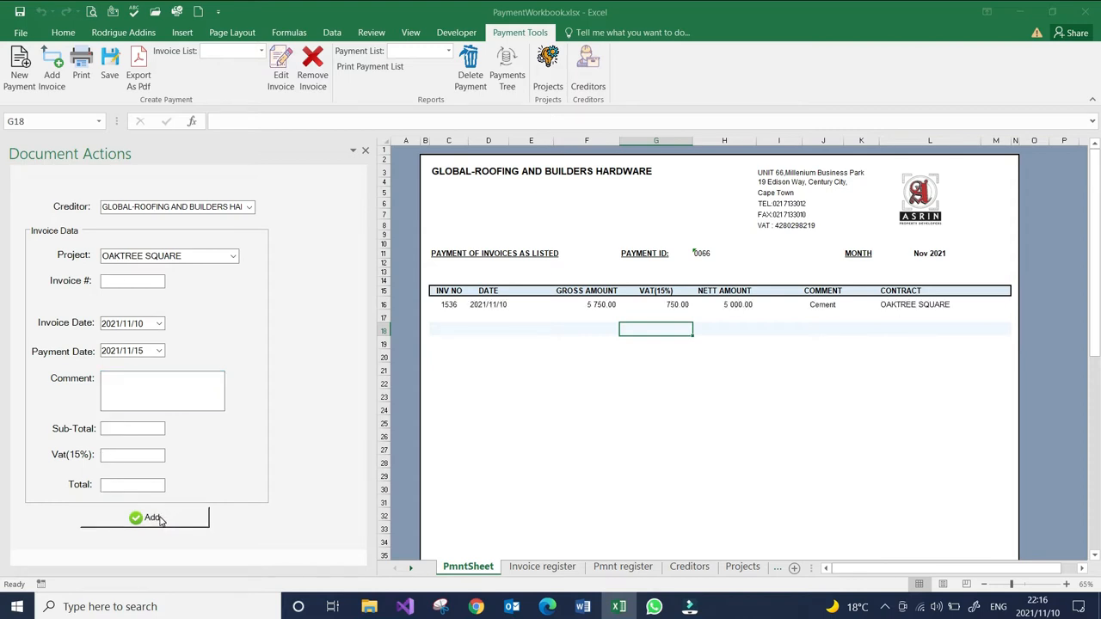
- Check the added invoice row on the payment sheet and the totals section beneath it
click(458, 306)
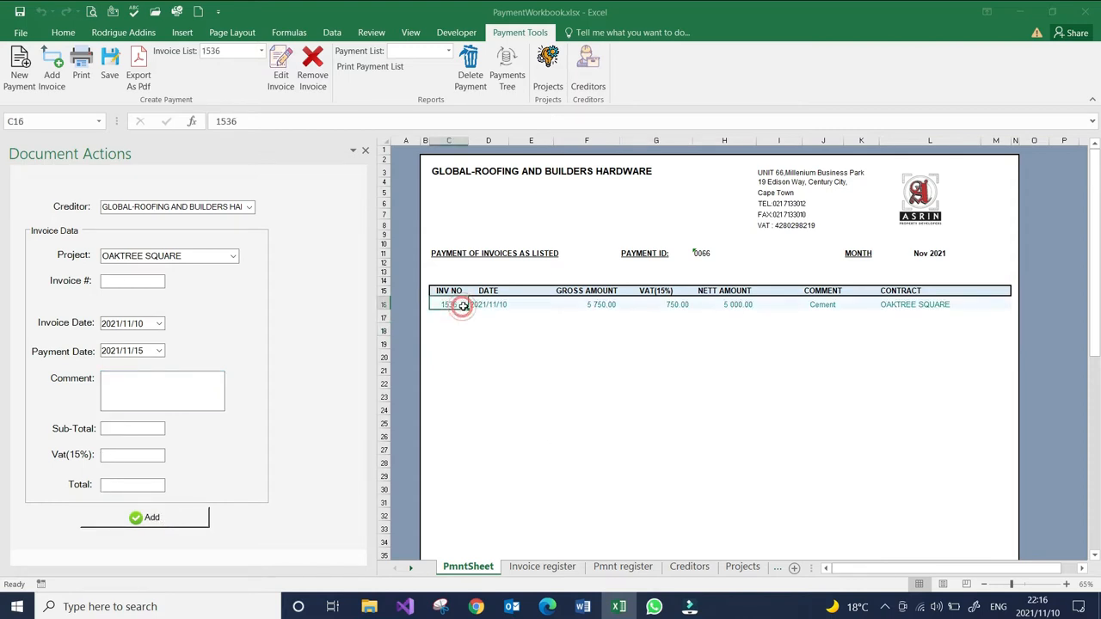
click(627, 330)
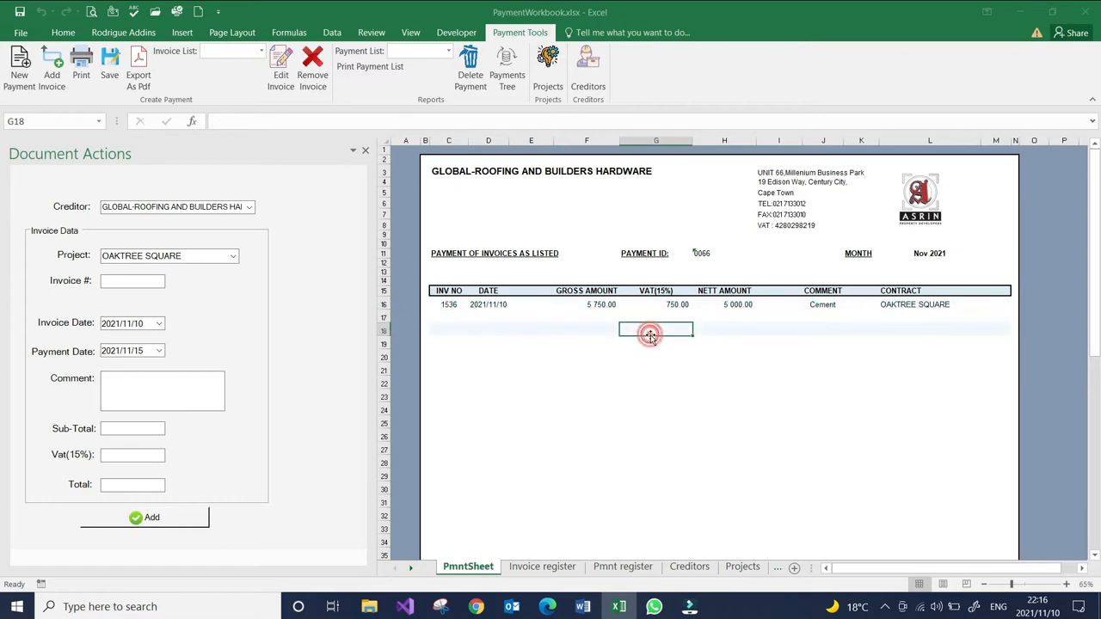
click(713, 367)
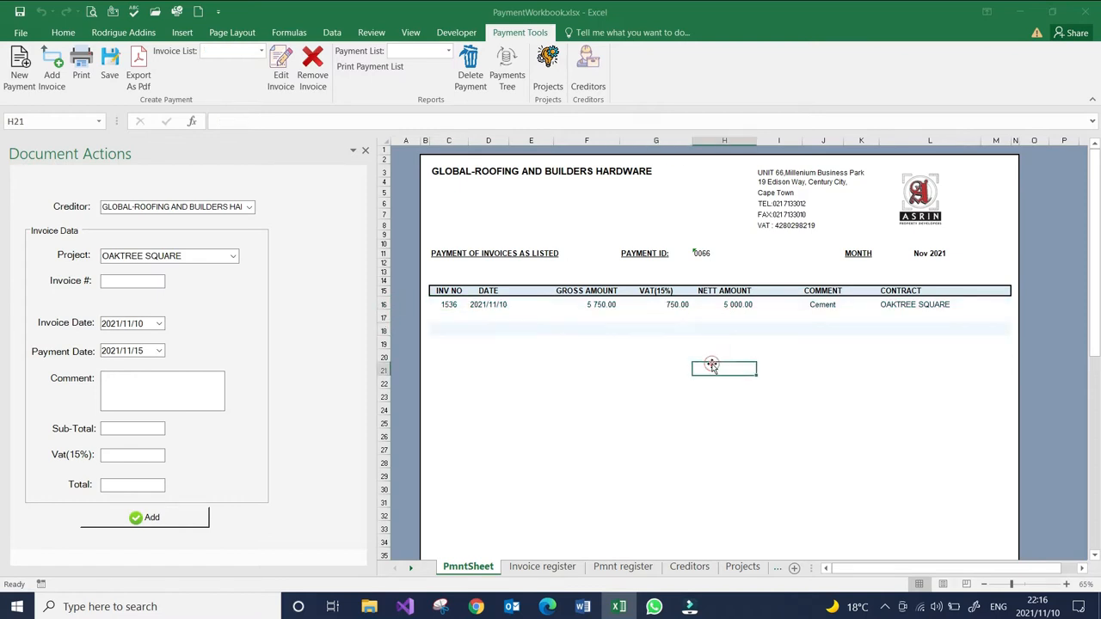
click(599, 407)
click(602, 381)
click(608, 354)
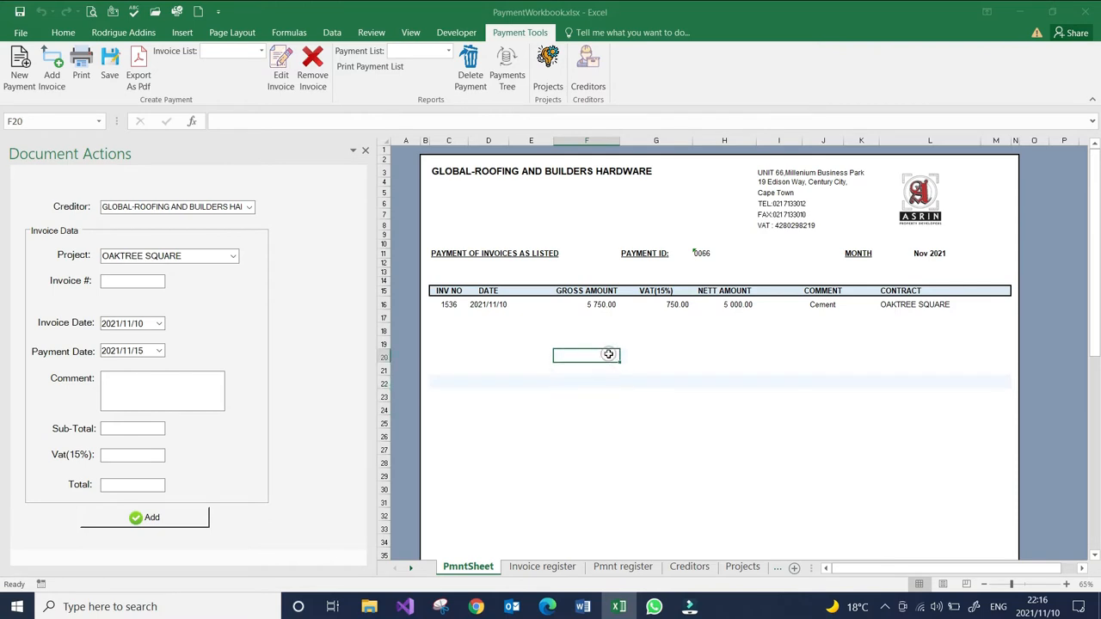
click(617, 382)
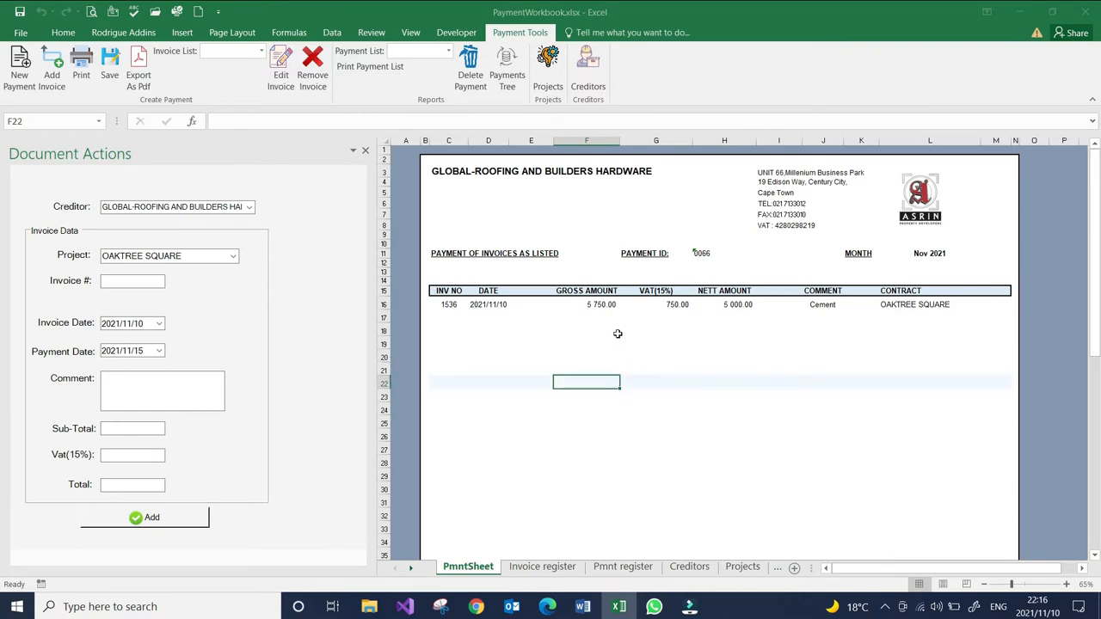
scroll(602, 323, down, 3)
scroll(494, 228, down, 2)
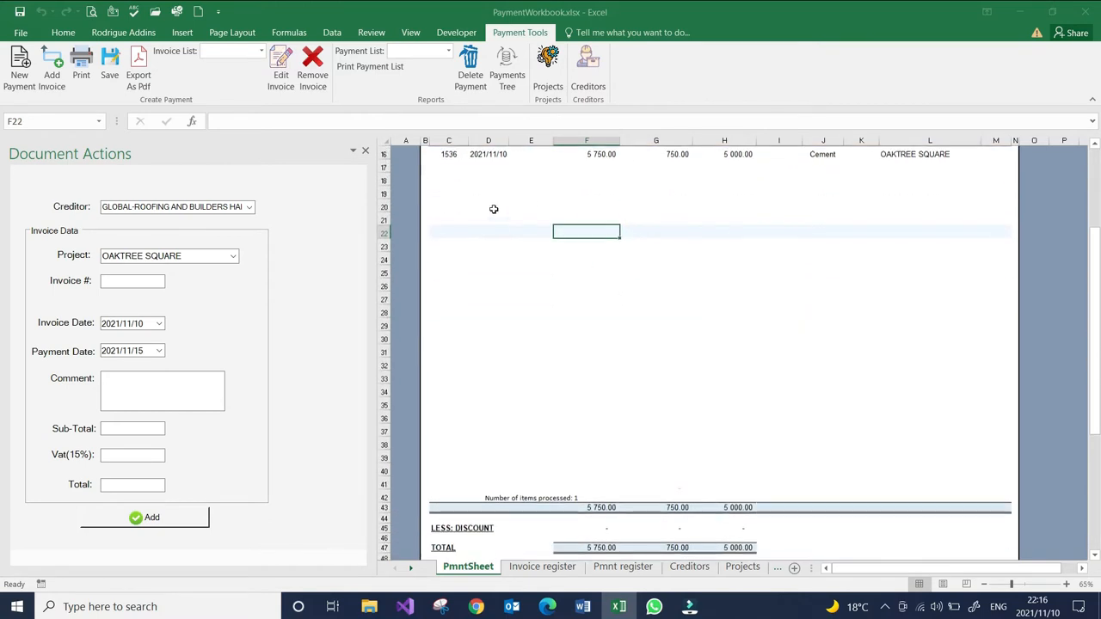
scroll(565, 400, up, 3)
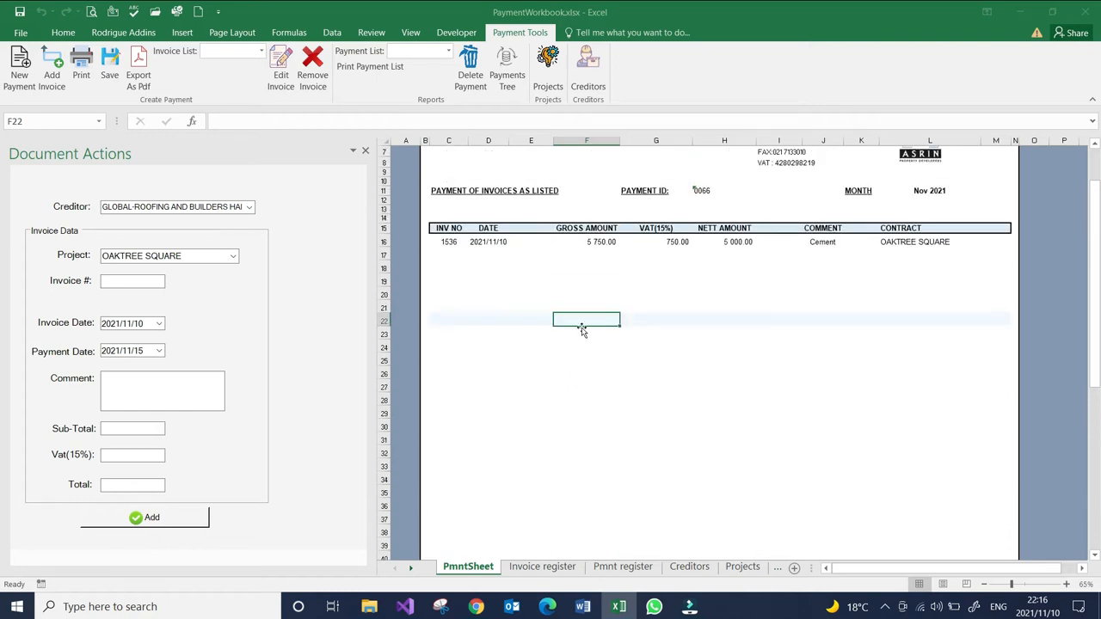
click(573, 292)
click(578, 256)
click(576, 308)
scroll(626, 377, down, 2)
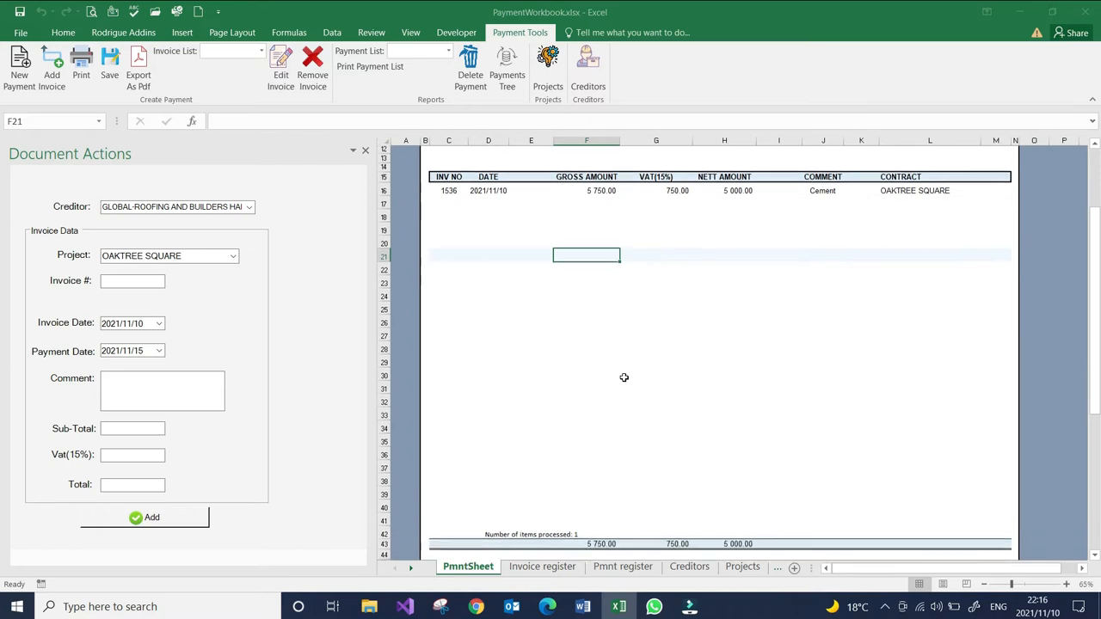
scroll(623, 378, down, 3)
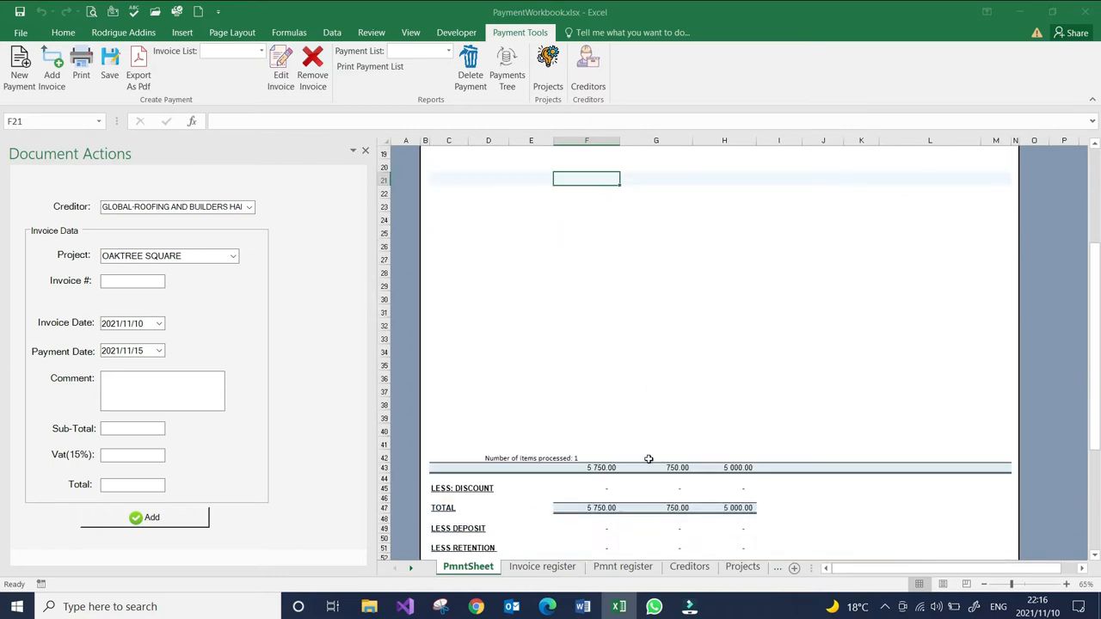
scroll(645, 461, down, 2)
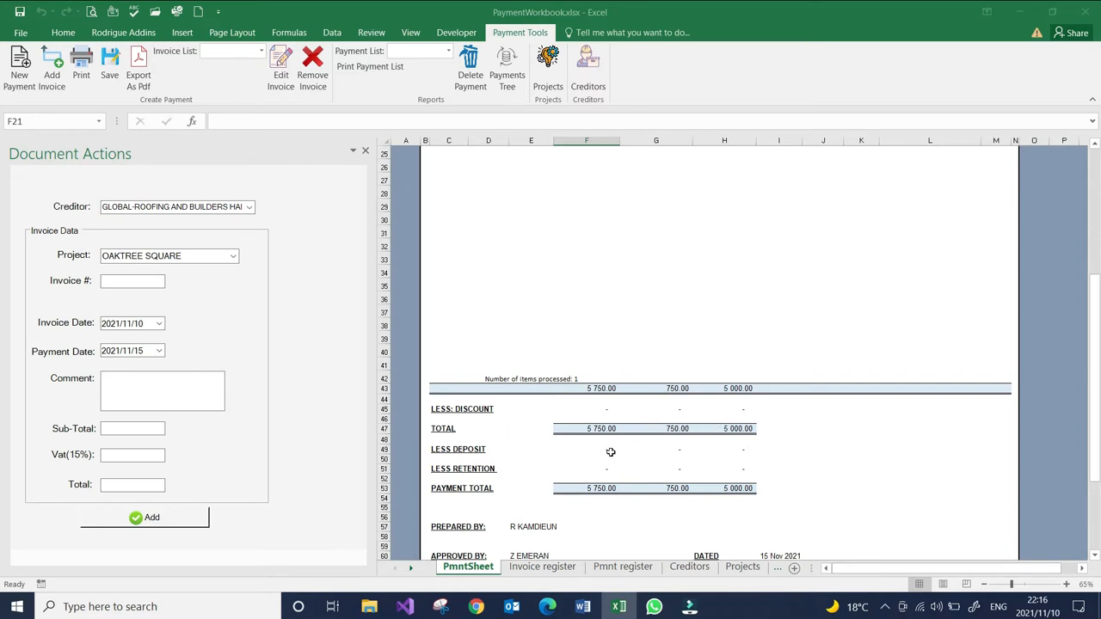
- Review the deposit and retention deduction rows and the project allocation summary below the payment total
click(642, 456)
click(597, 448)
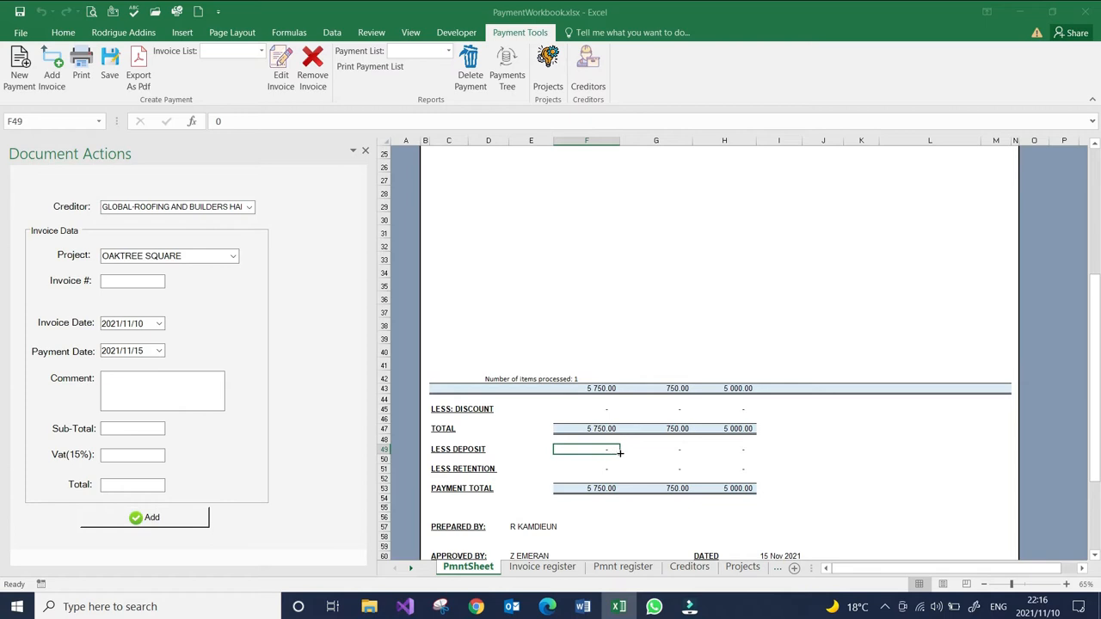
click(681, 449)
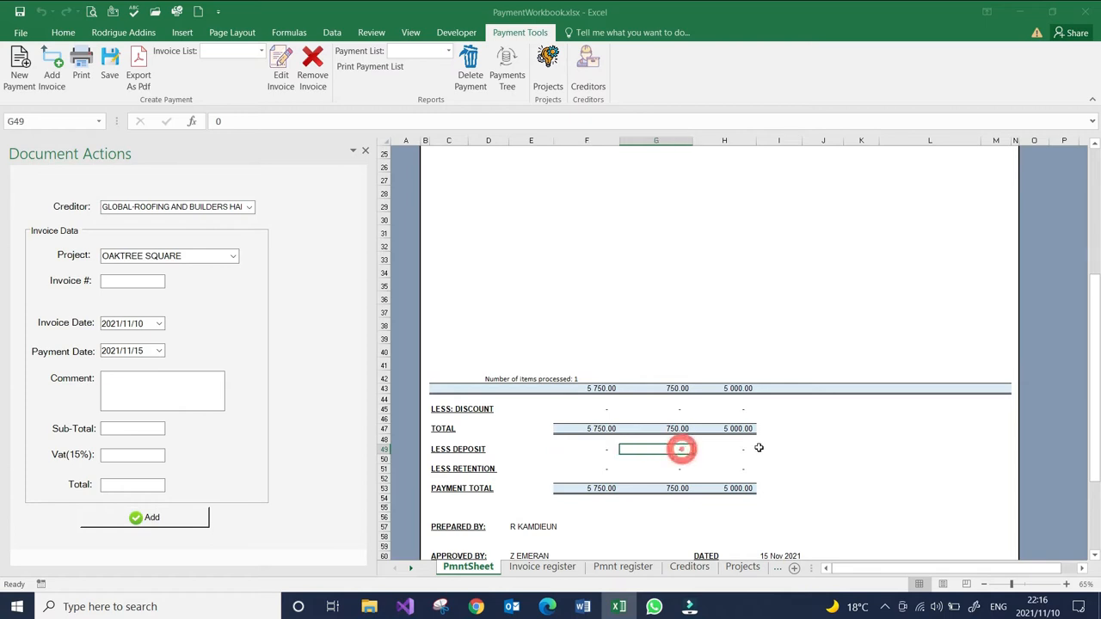
click(564, 468)
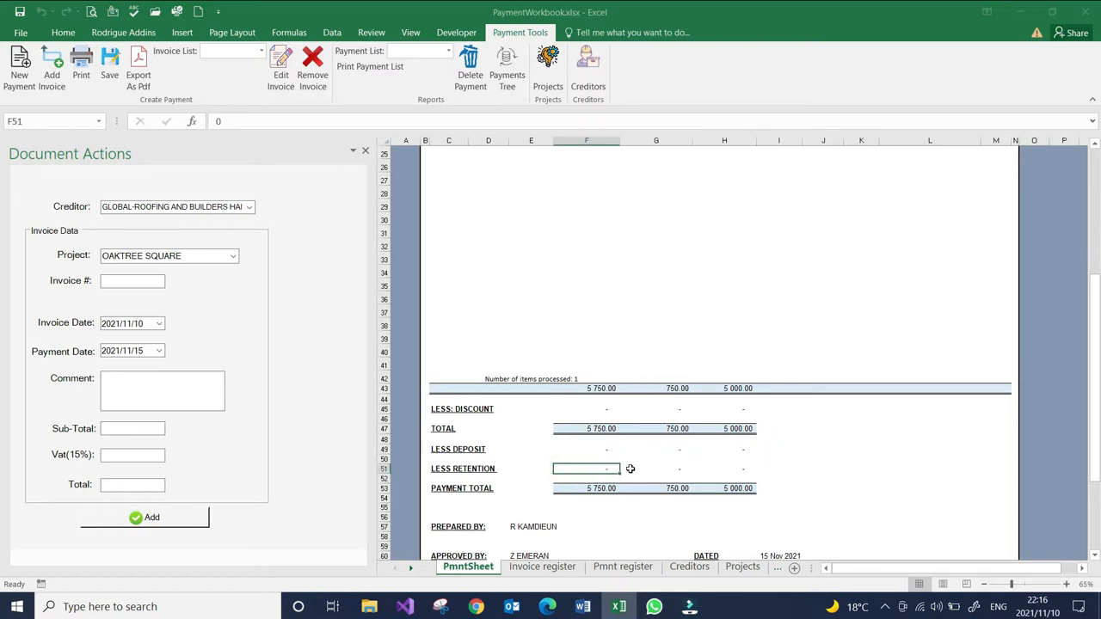
click(673, 468)
click(734, 468)
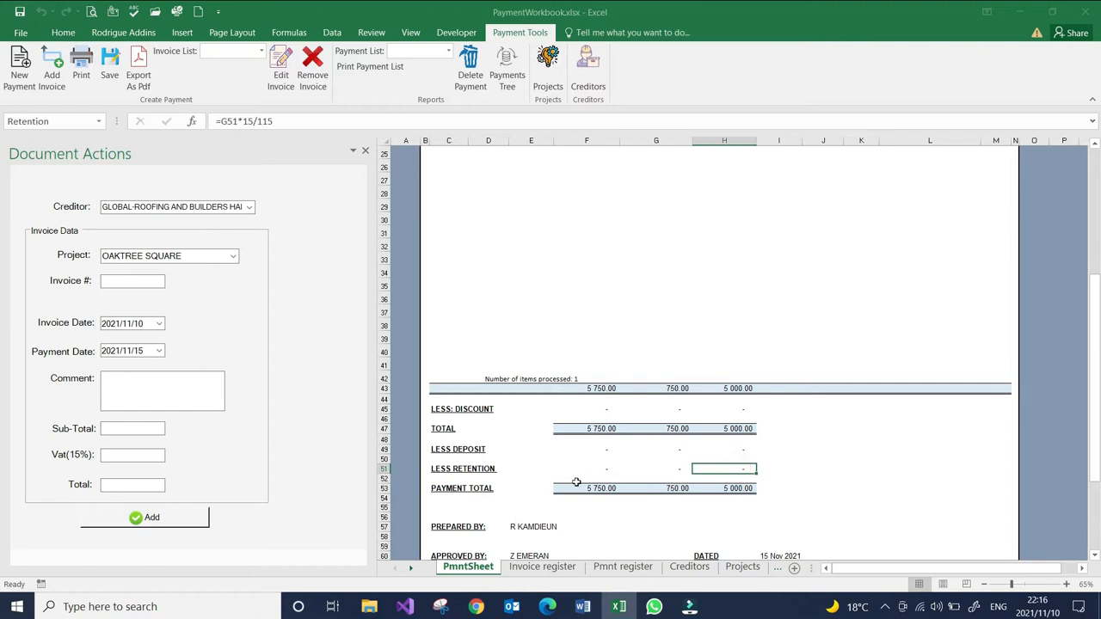
scroll(602, 460, down, 2)
scroll(661, 446, down, 3)
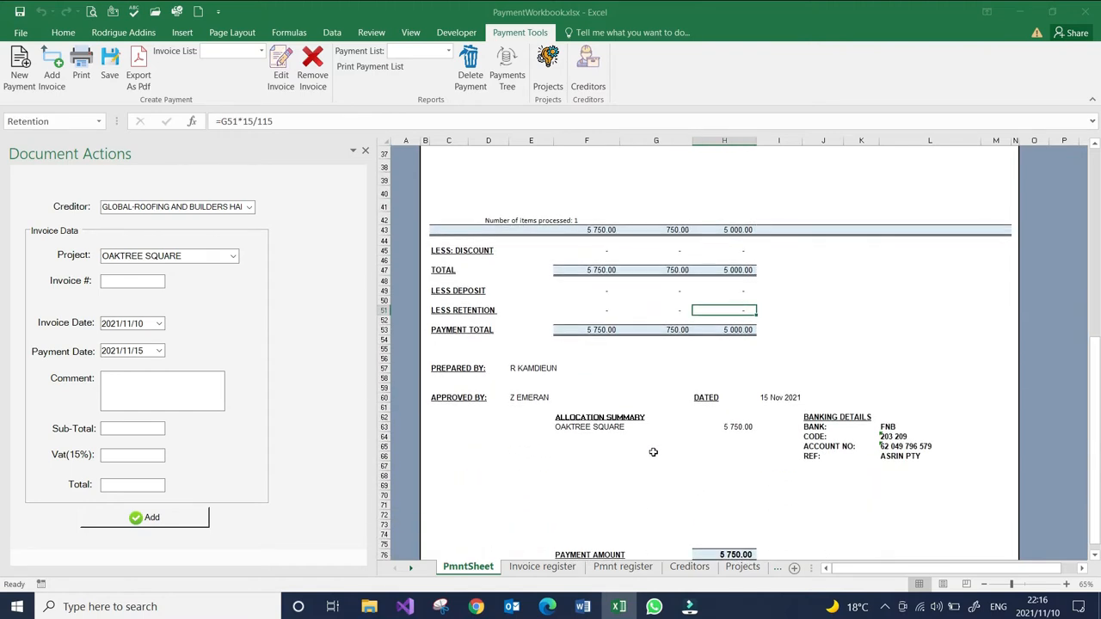
click(579, 429)
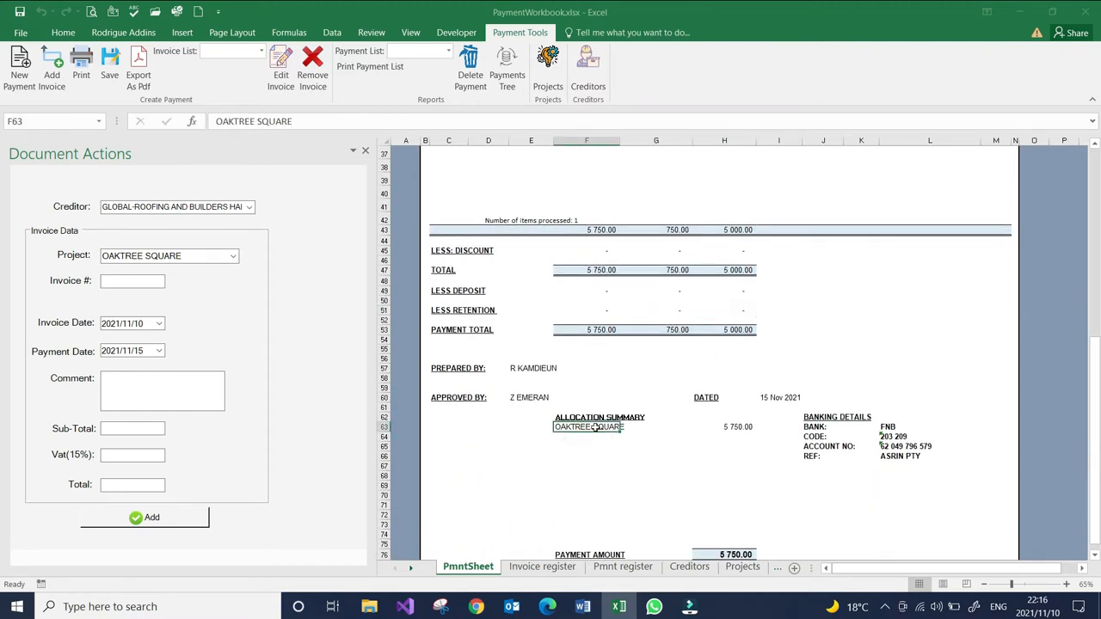
- Review the allocated amount, the creditor's banking details and the payment amount at the end of the payment sheet
click(736, 427)
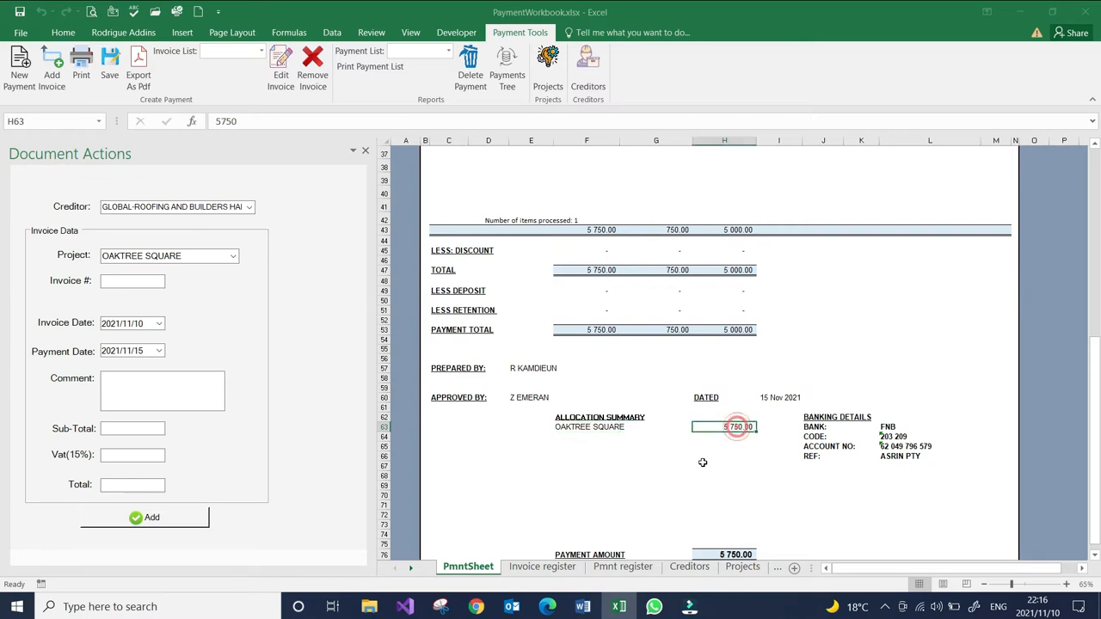
click(894, 427)
drag(898, 438, 904, 457)
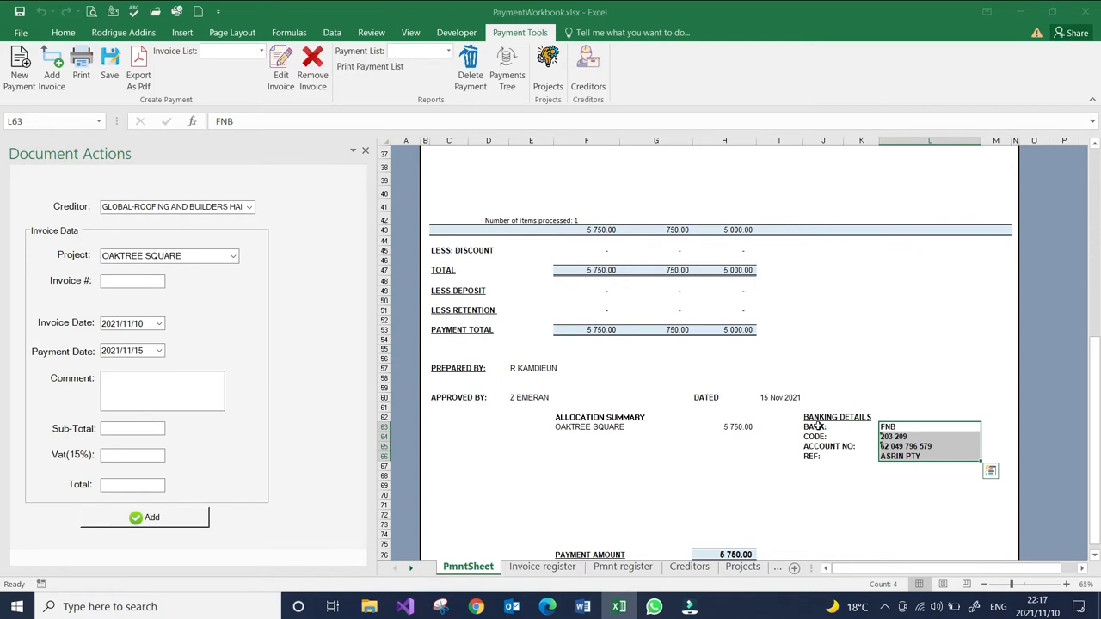
drag(815, 428, 898, 456)
click(834, 487)
scroll(731, 421, down, 3)
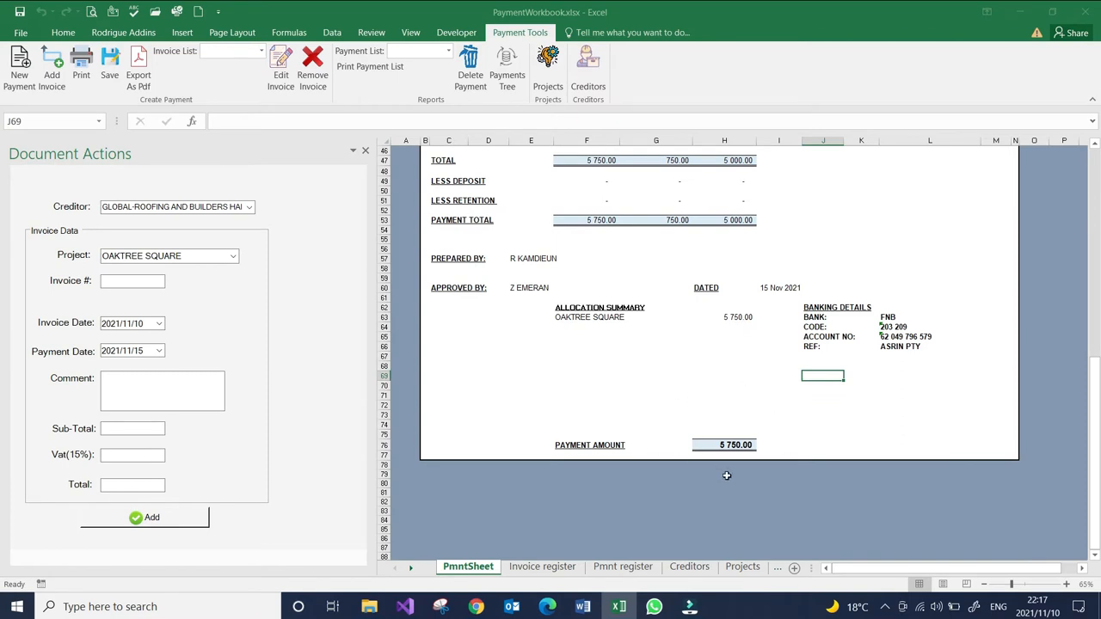
scroll(679, 448, up, 12)
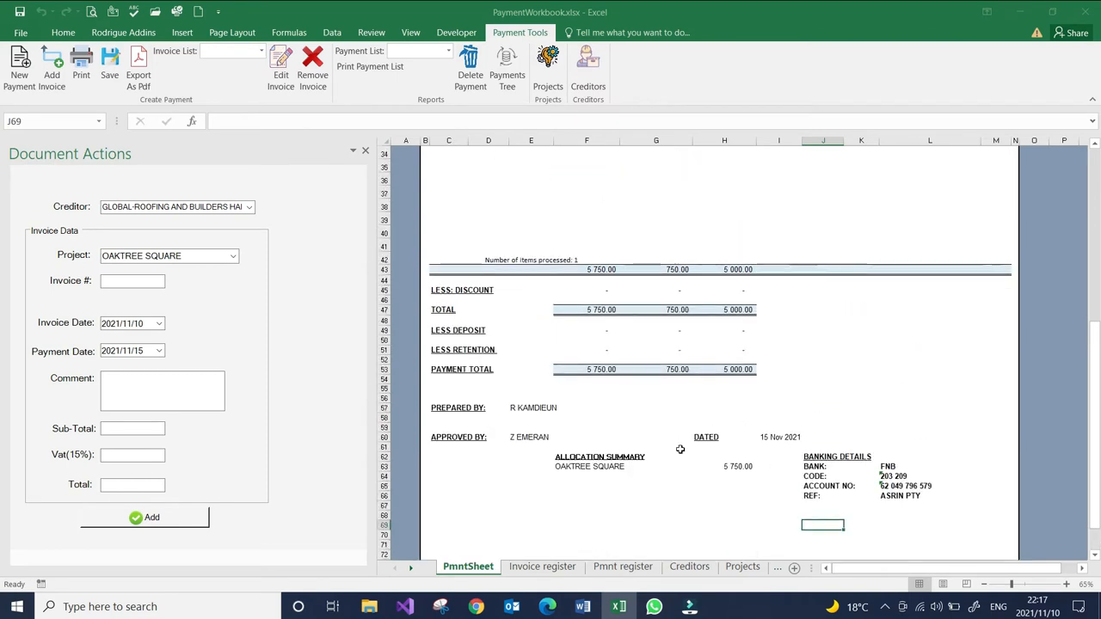
scroll(679, 449, up, 3)
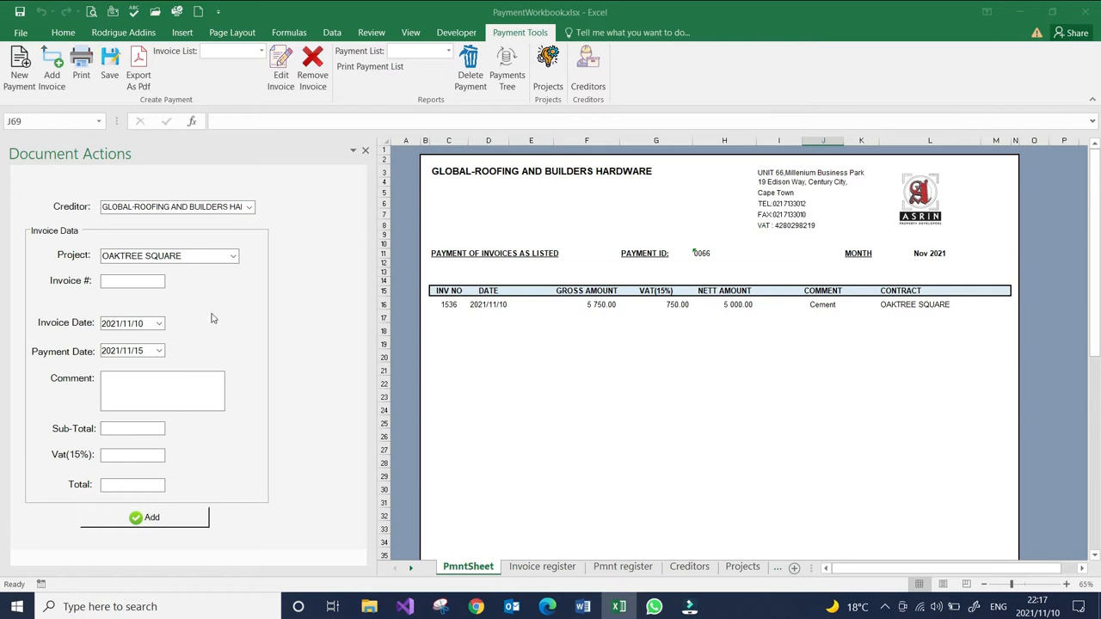
- Choose the project STELLENDALE for a second invoice and enter a sub-total of 9000
click(114, 283)
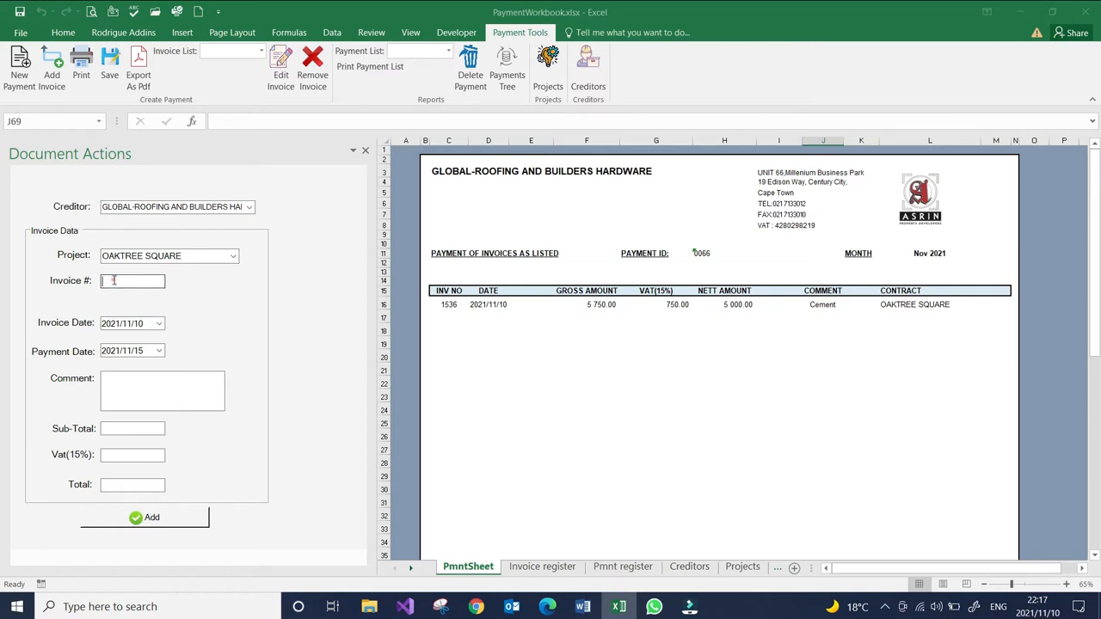
click(232, 258)
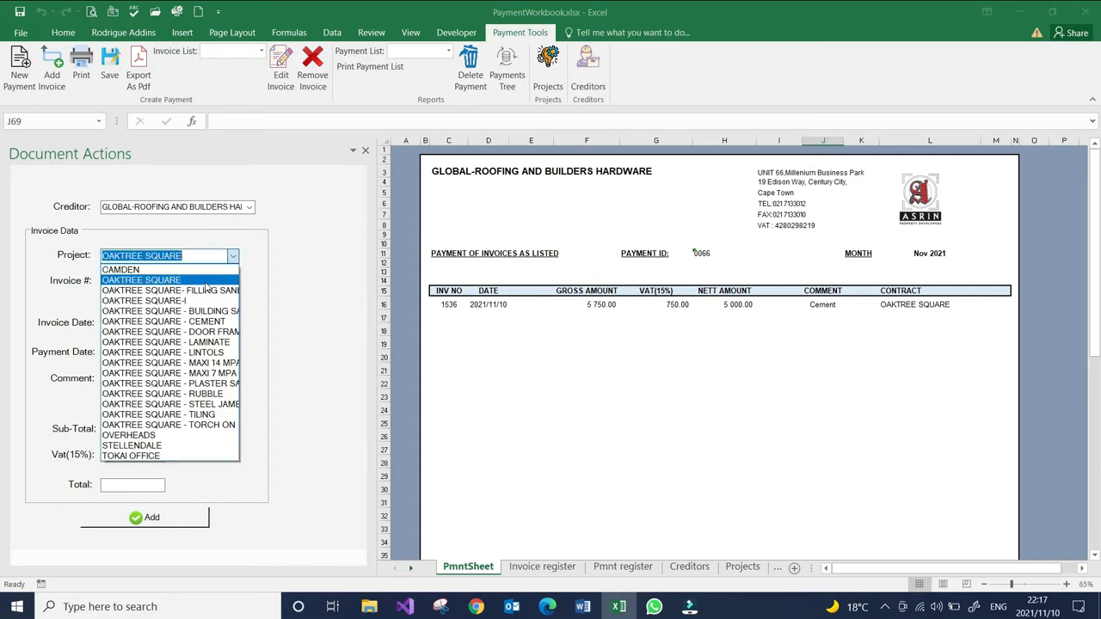
click(142, 446)
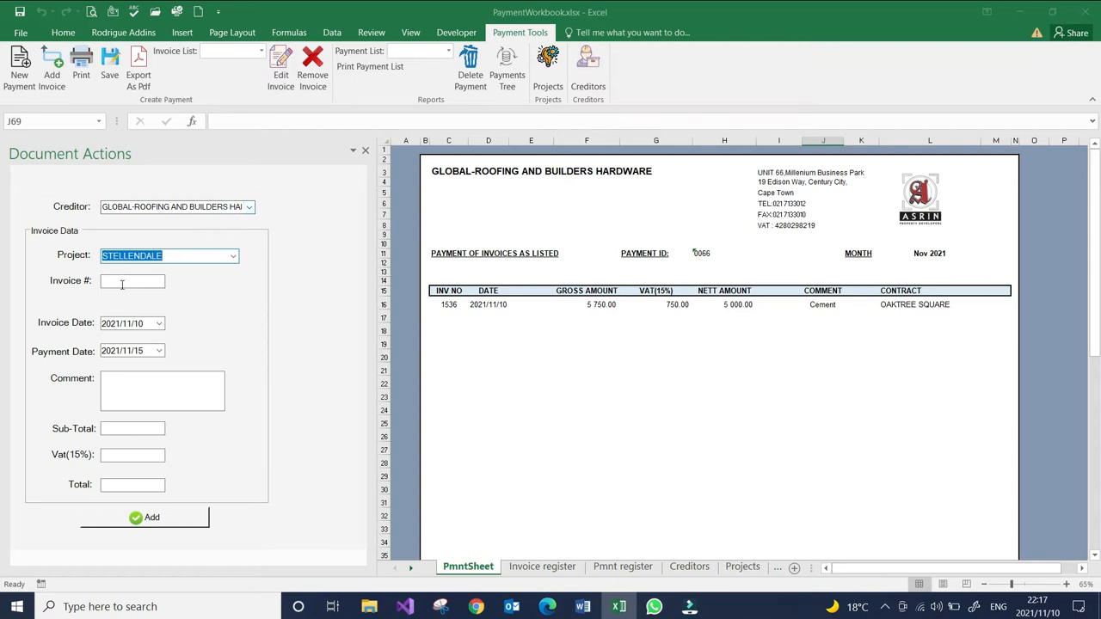
click(131, 428)
text(9000)
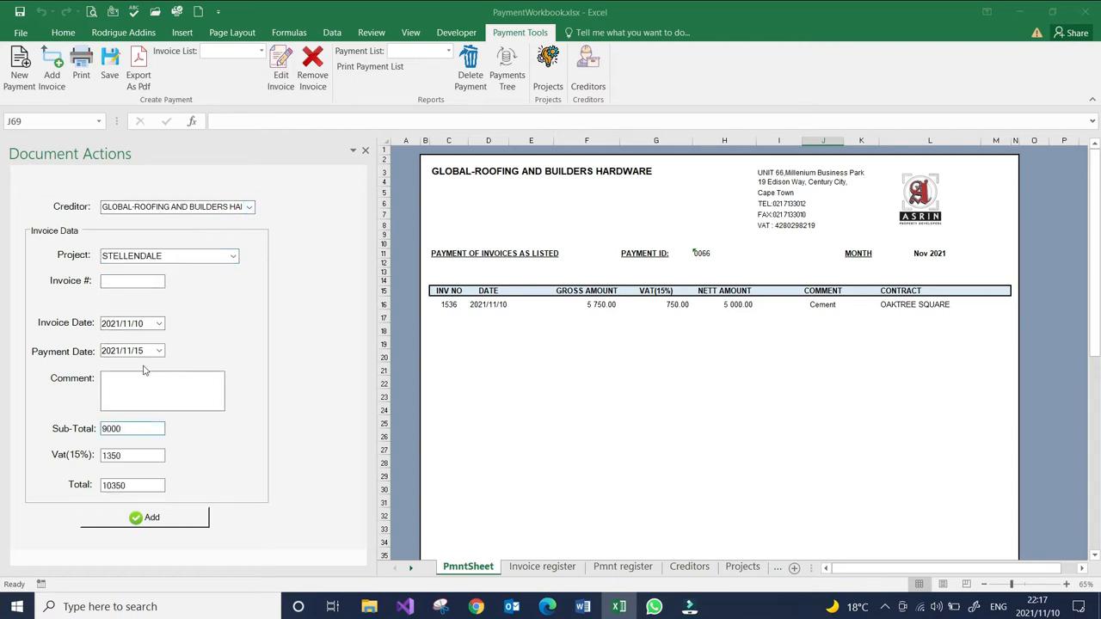
- Try to add the second invoice under invoice number 1536
click(127, 282)
click(147, 517)
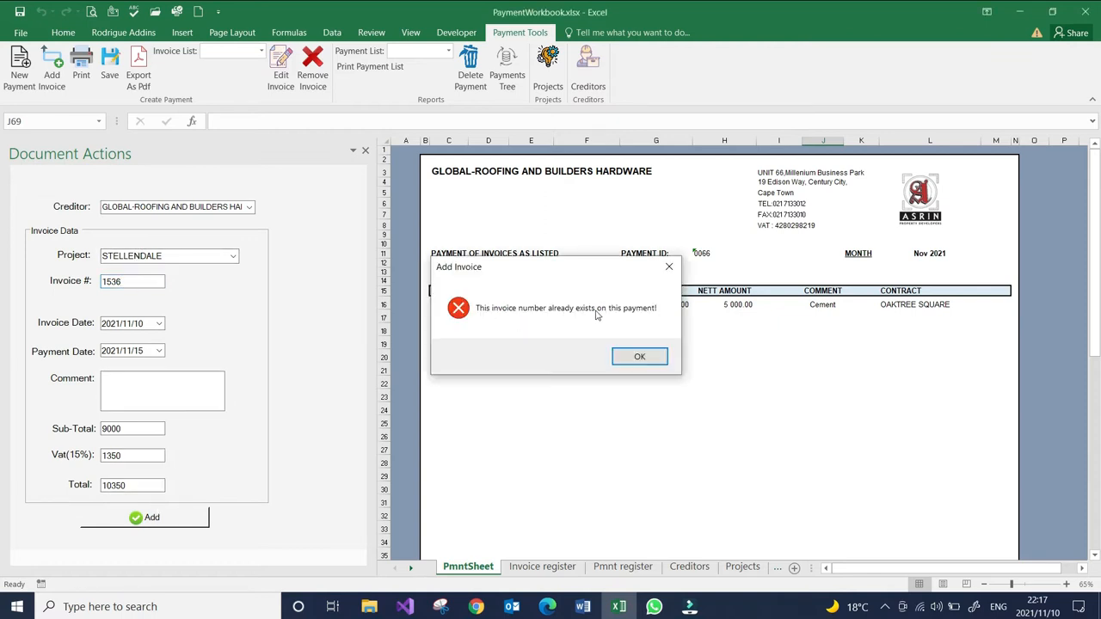
click(639, 356)
- Change the invoice number to 1537 and add the invoice to the payment sheet
click(133, 282)
text(7)
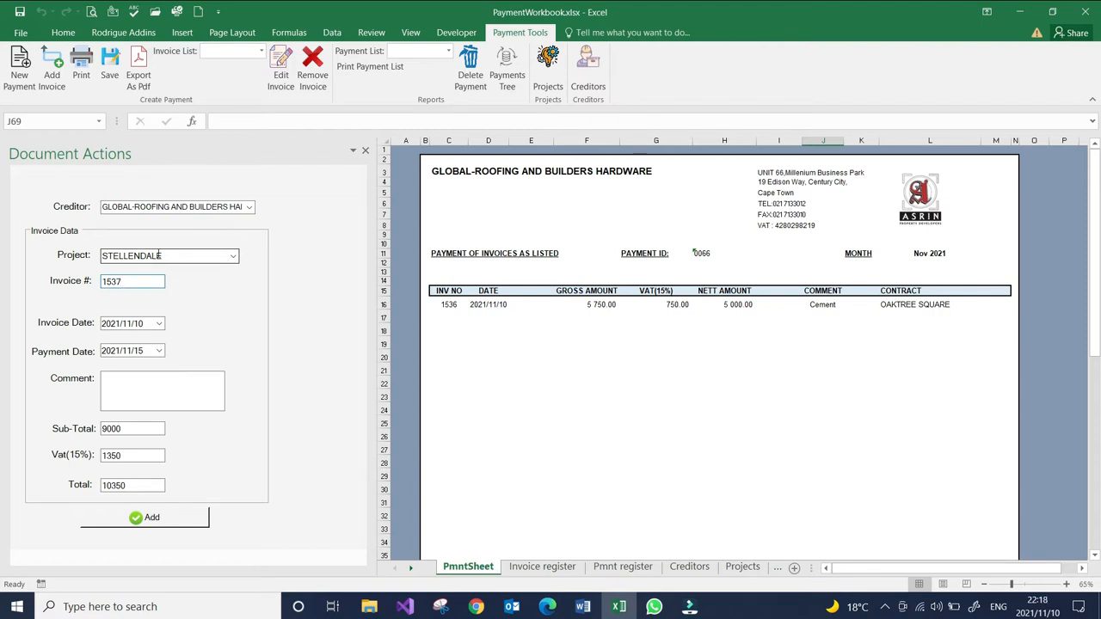
click(144, 516)
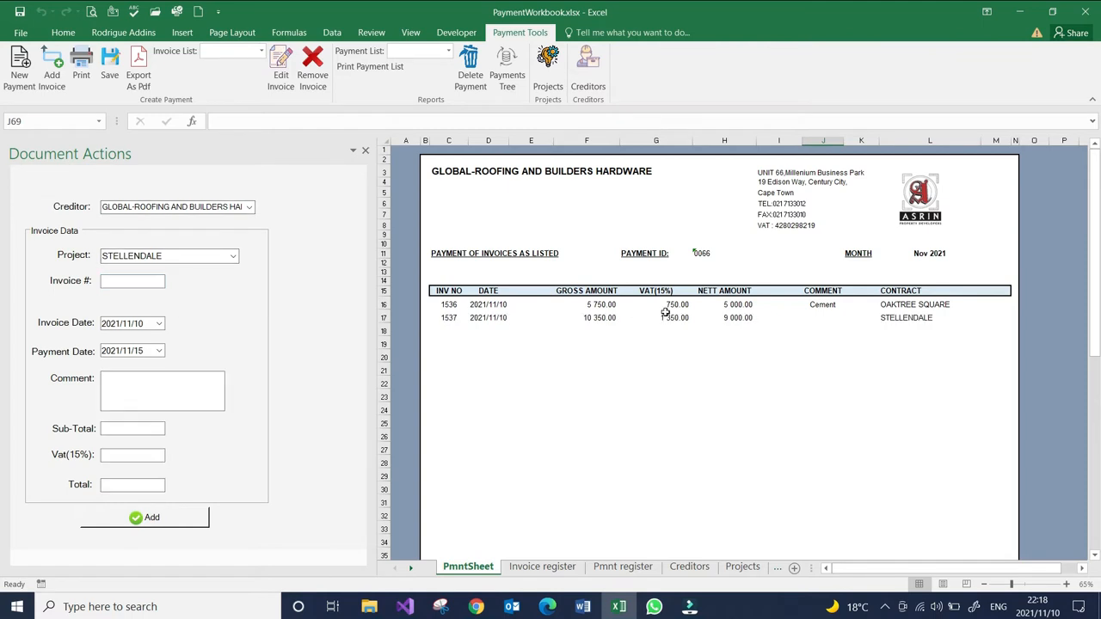
- Compare the contracts of the two invoice rows with the projects listed in the allocation summary
click(899, 304)
click(900, 318)
scroll(851, 331, down, 6)
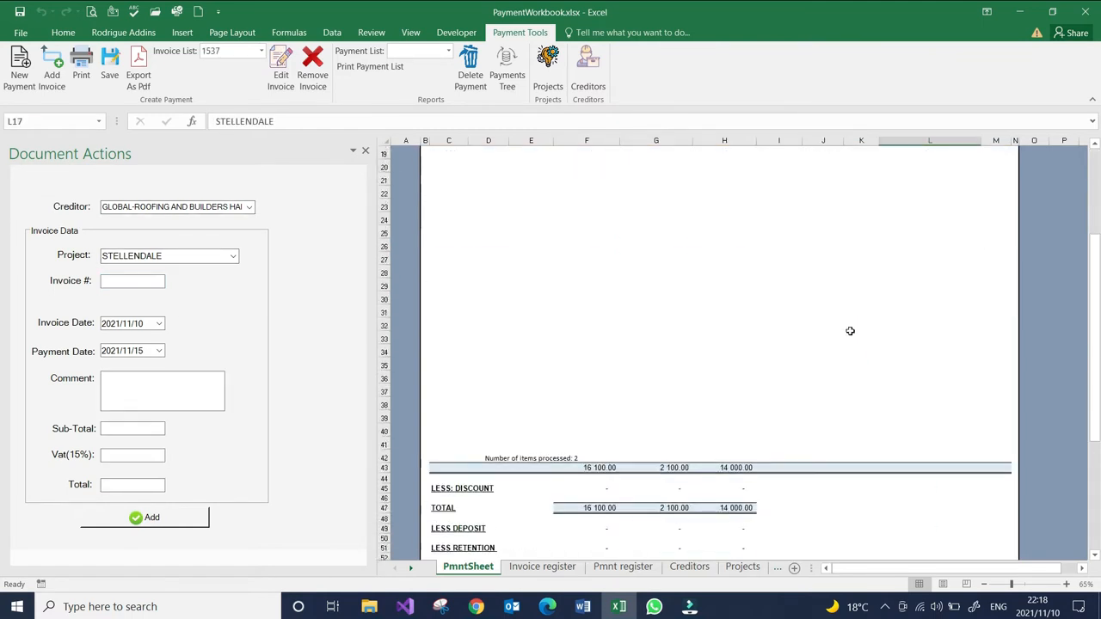
scroll(849, 331, down, 7)
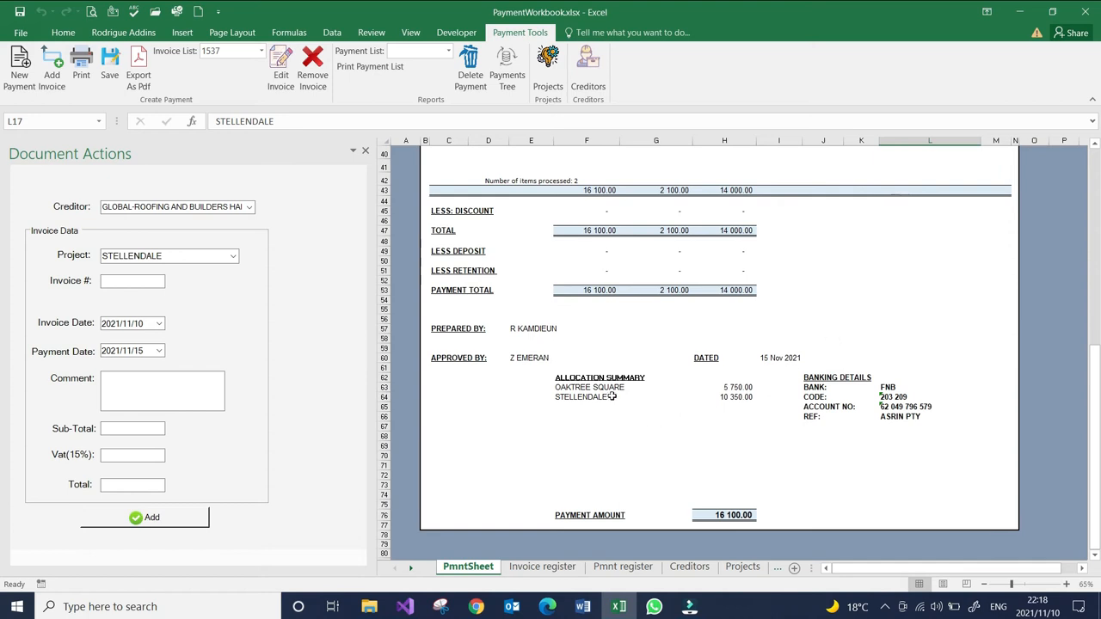
click(606, 398)
click(611, 387)
click(606, 398)
click(611, 388)
click(609, 397)
- Check the amounts allocated per project against the payment amount and the gross payment total
click(718, 387)
click(742, 398)
click(745, 444)
click(735, 515)
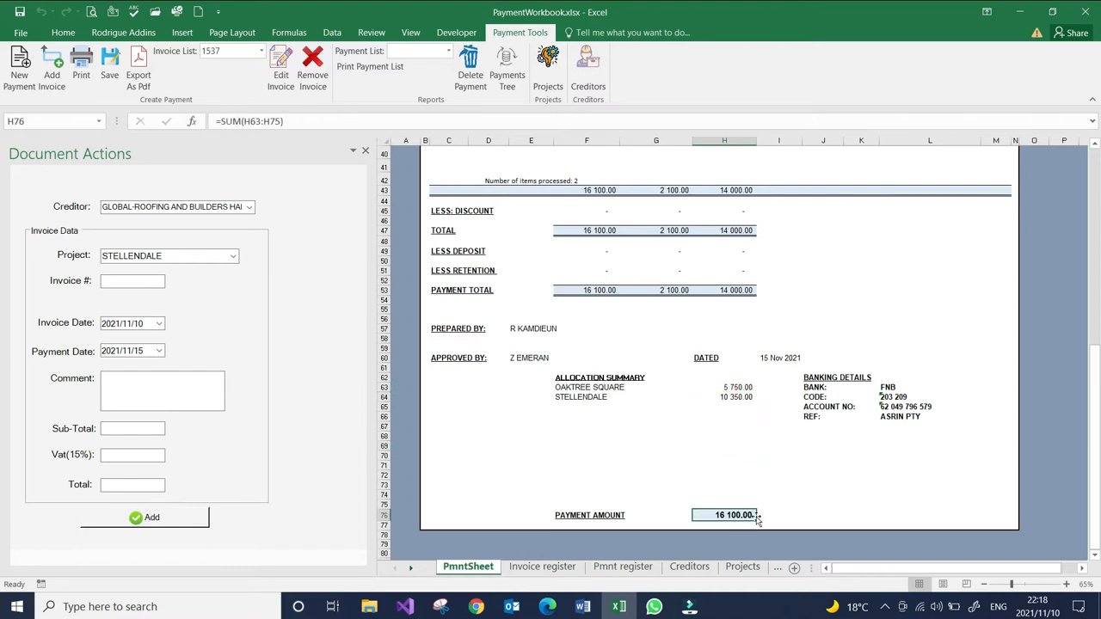
click(590, 290)
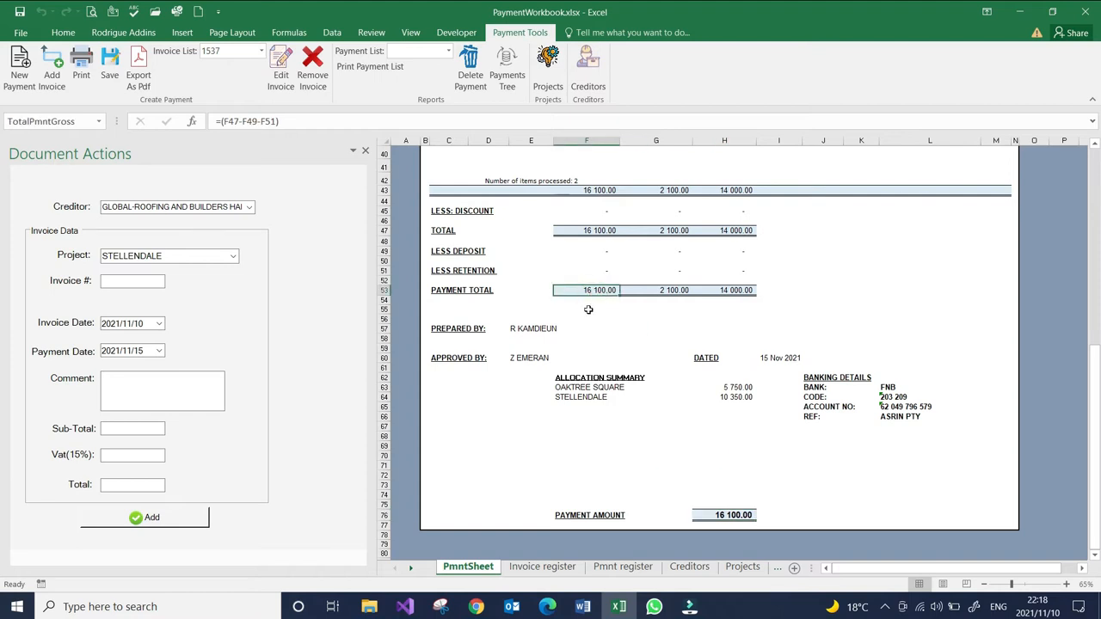
- Review the whole payment sheet, including the invoice rows, payment ID, month and totals
scroll(588, 309, up, 13)
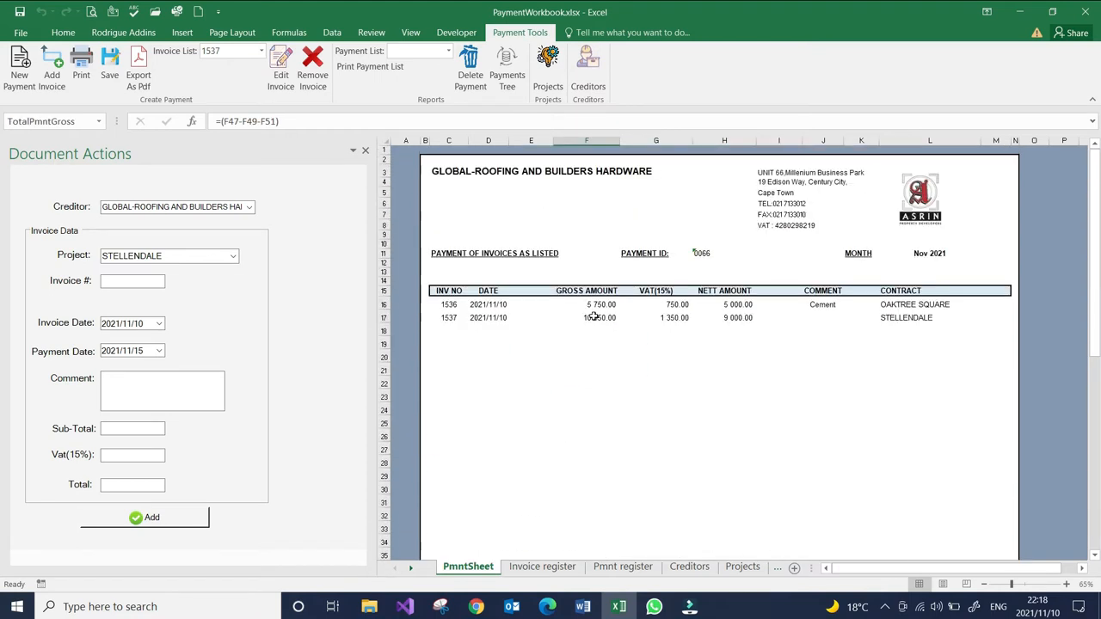
scroll(469, 239, down, 13)
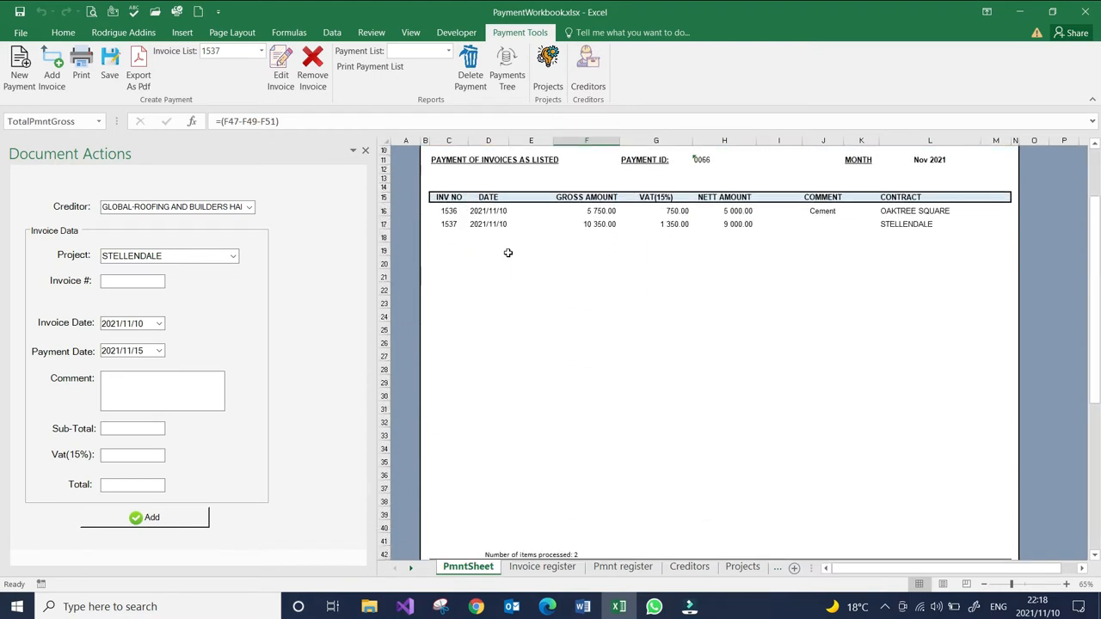
scroll(523, 264, up, 4)
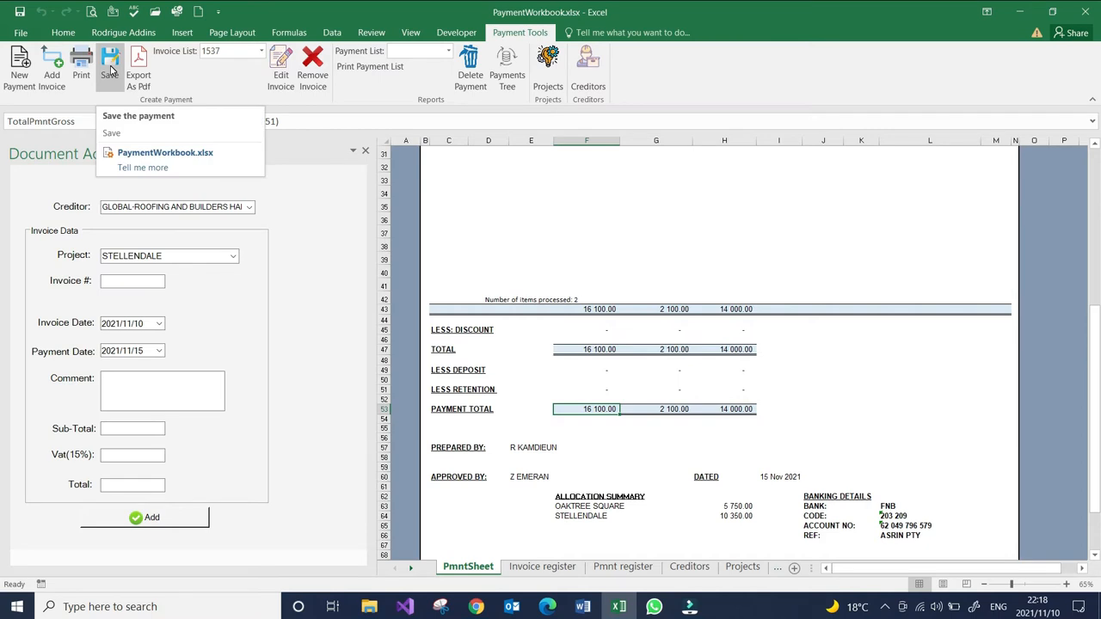
scroll(522, 275, up, 10)
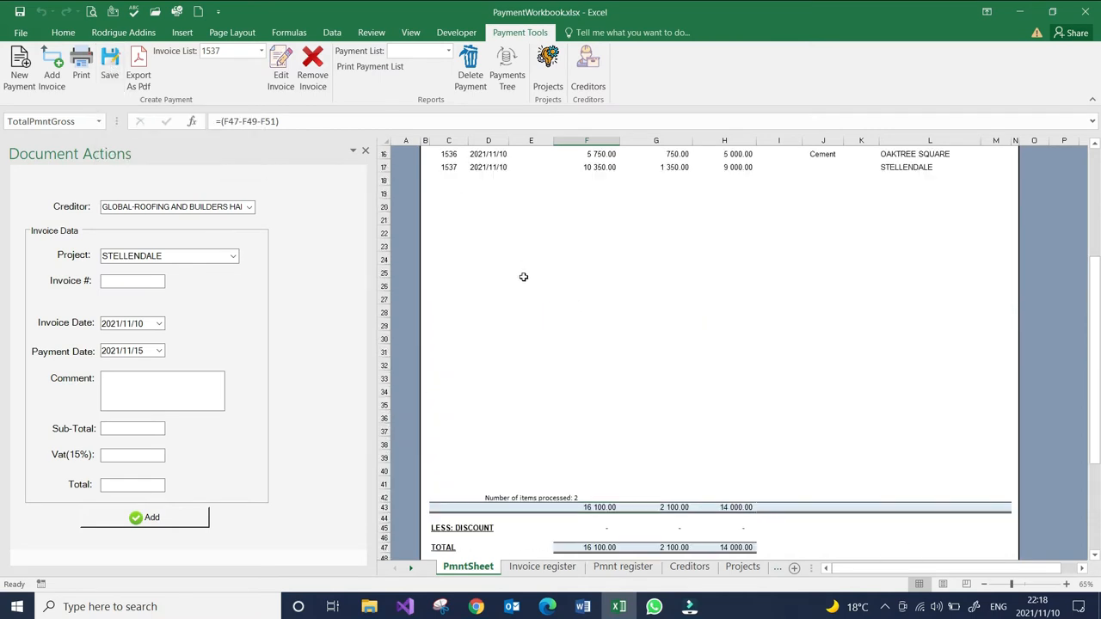
click(715, 256)
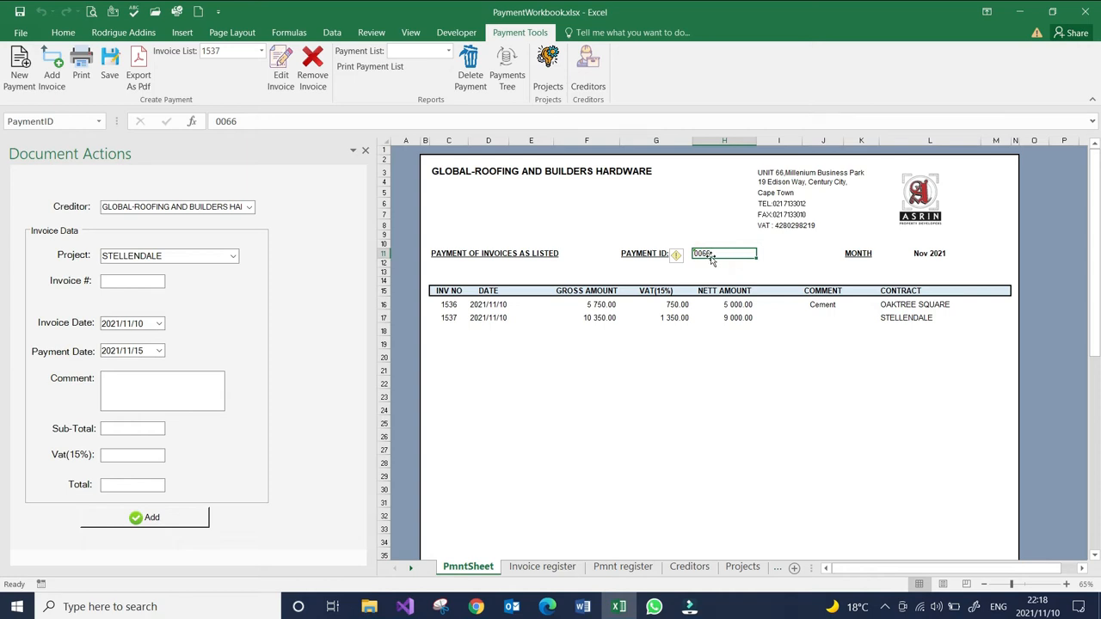
click(922, 253)
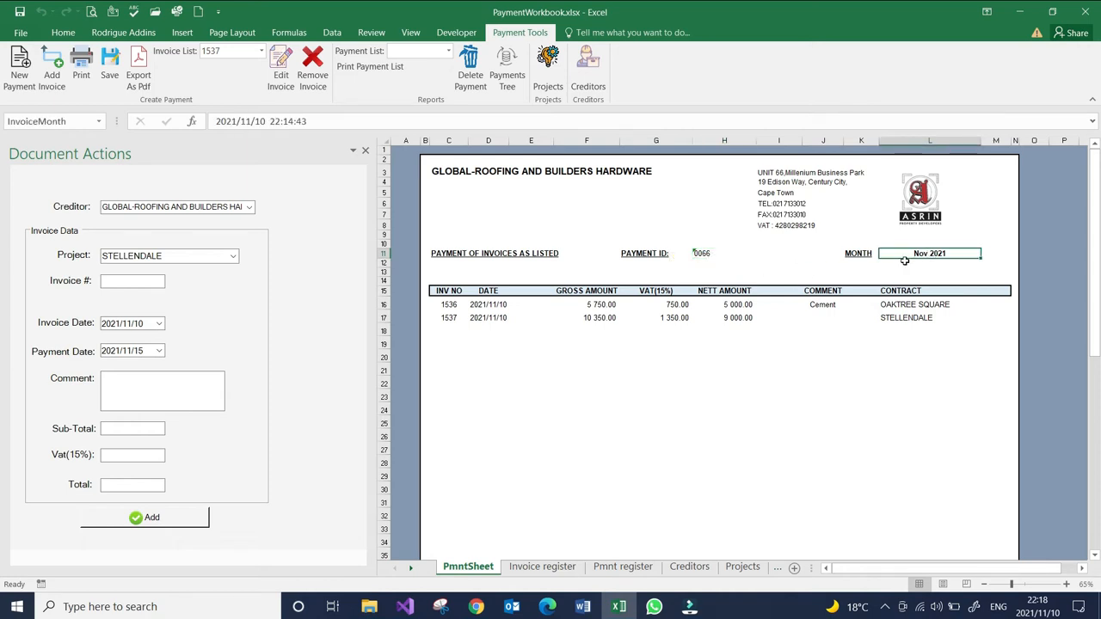
scroll(924, 272, down, 1)
scroll(565, 221, up, 1)
scroll(540, 210, down, 4)
scroll(540, 210, down, 7)
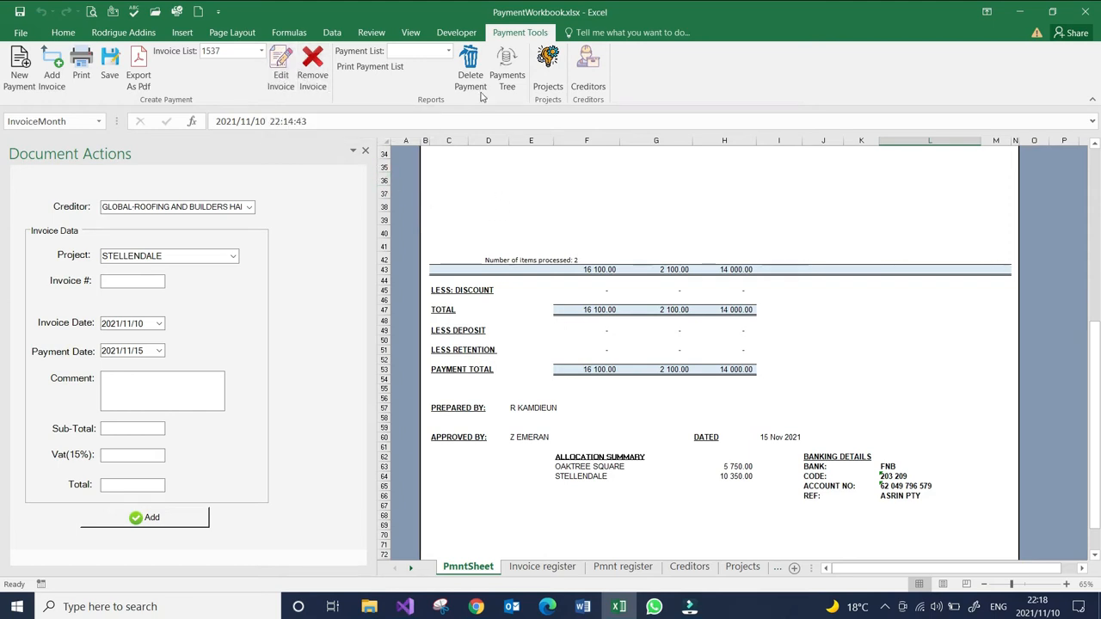
- Look through the list of existing payment IDs without choosing one
click(447, 52)
drag(442, 102, 435, 241)
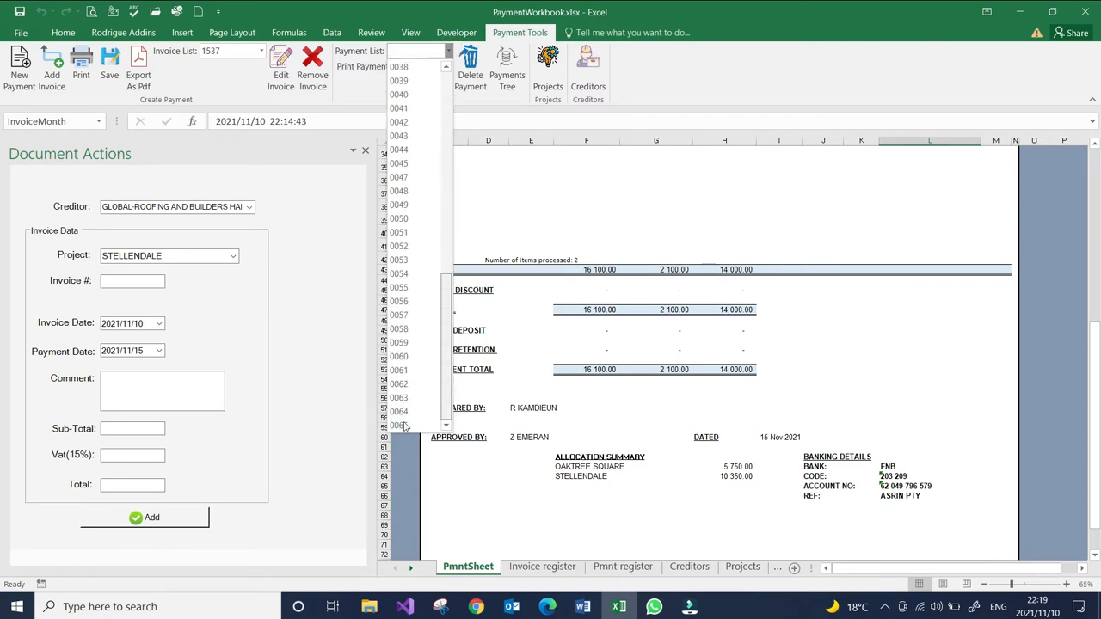
drag(447, 295, 461, 131)
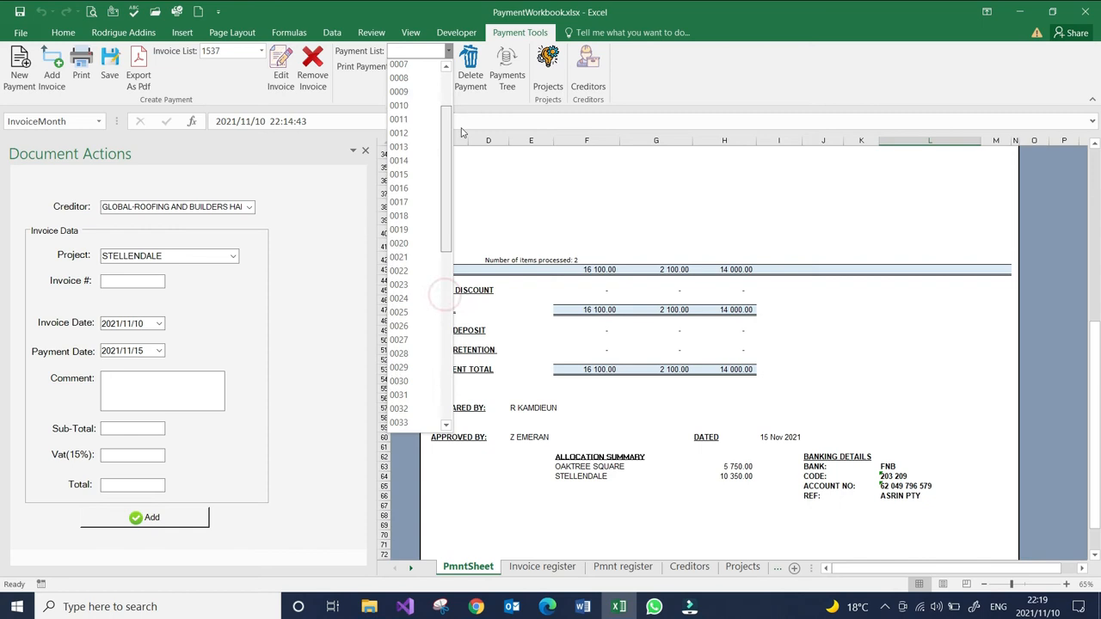
click(522, 178)
- Save the completed payment with its two invoices
scroll(625, 364, up, 3)
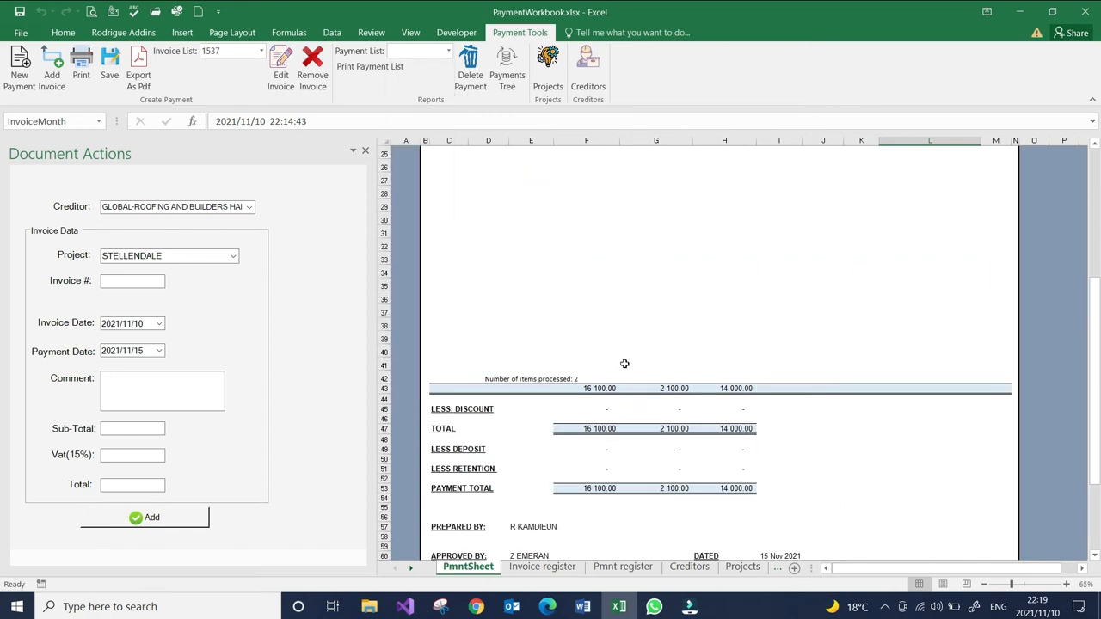
scroll(624, 363, up, 8)
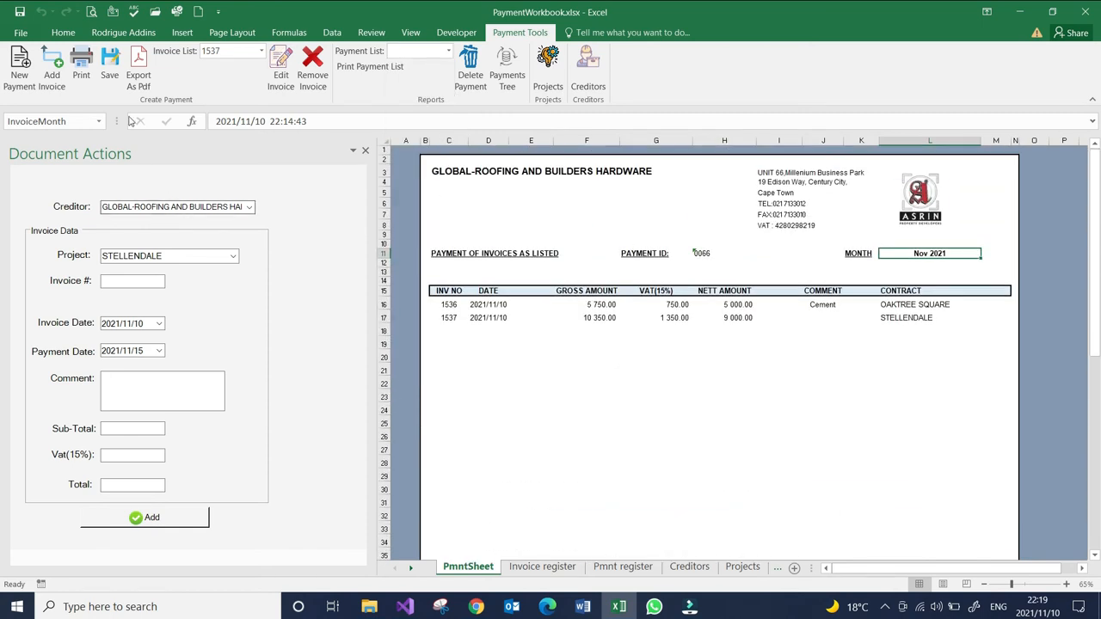
click(109, 67)
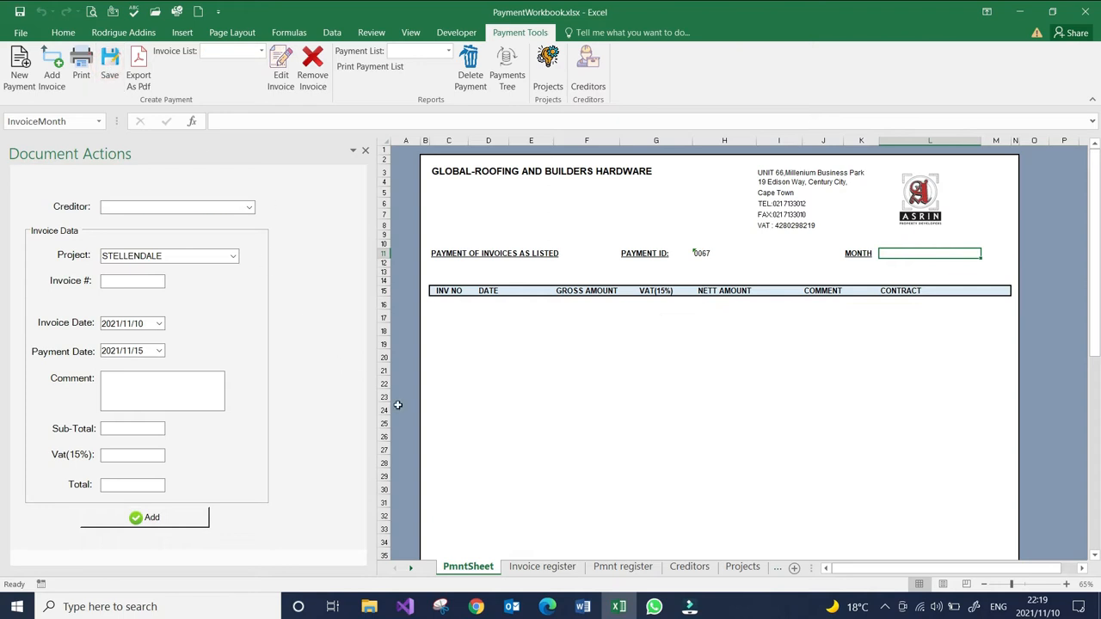
- Open the payment register and locate the row of the newly saved payment
click(623, 566)
scroll(643, 469, down, 6)
scroll(642, 469, up, 2)
drag(928, 568, 816, 585)
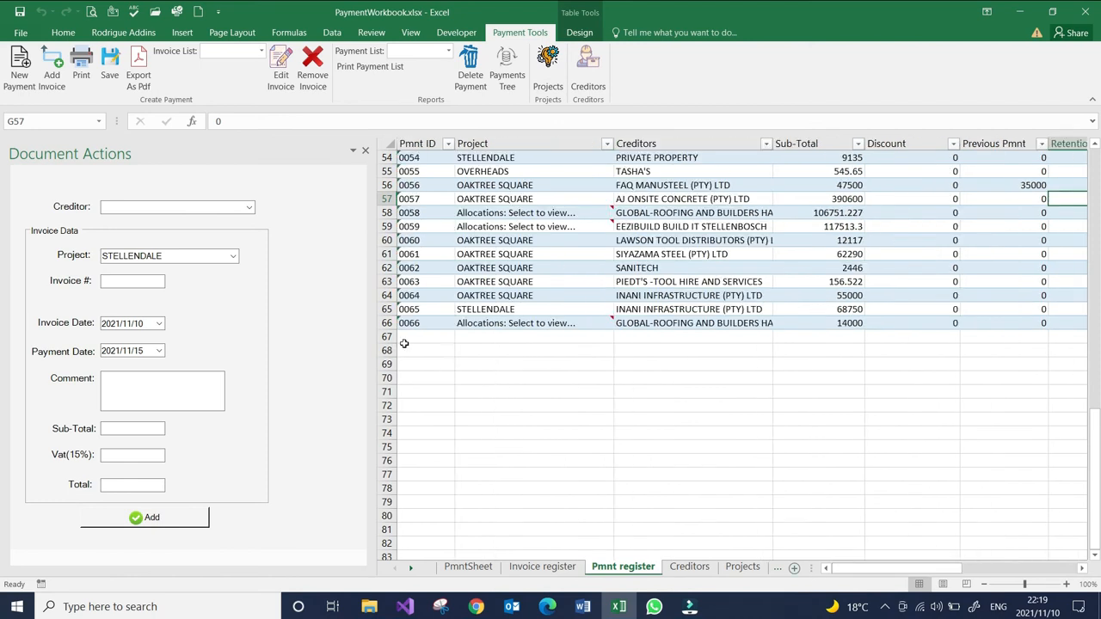
click(420, 322)
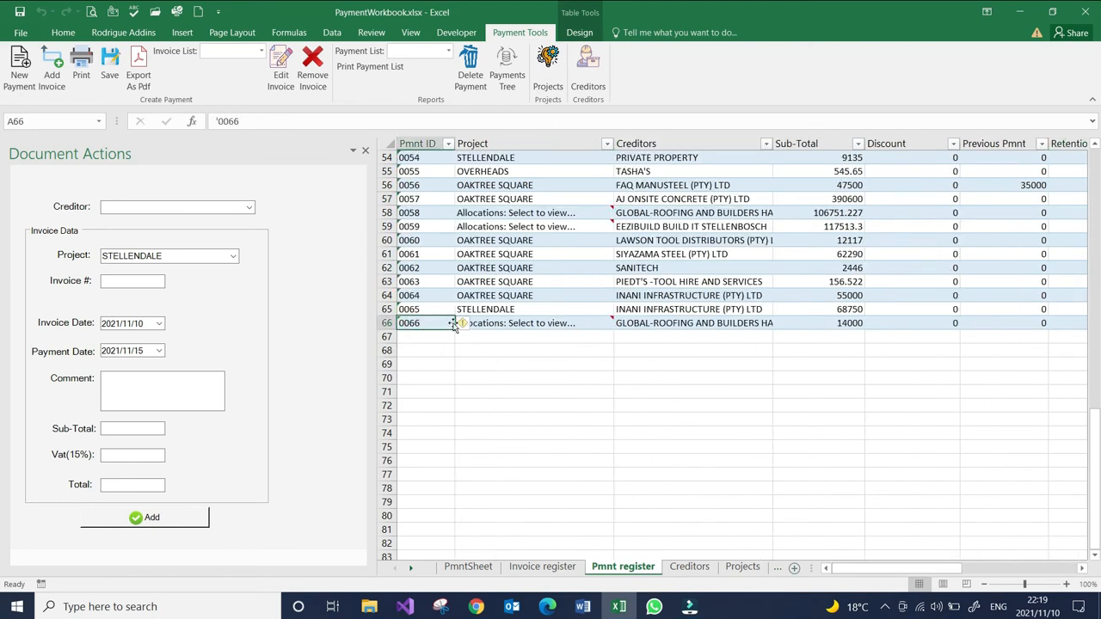
- View the project allocation comment attached to the new payment's Project cell
click(597, 323)
click(575, 366)
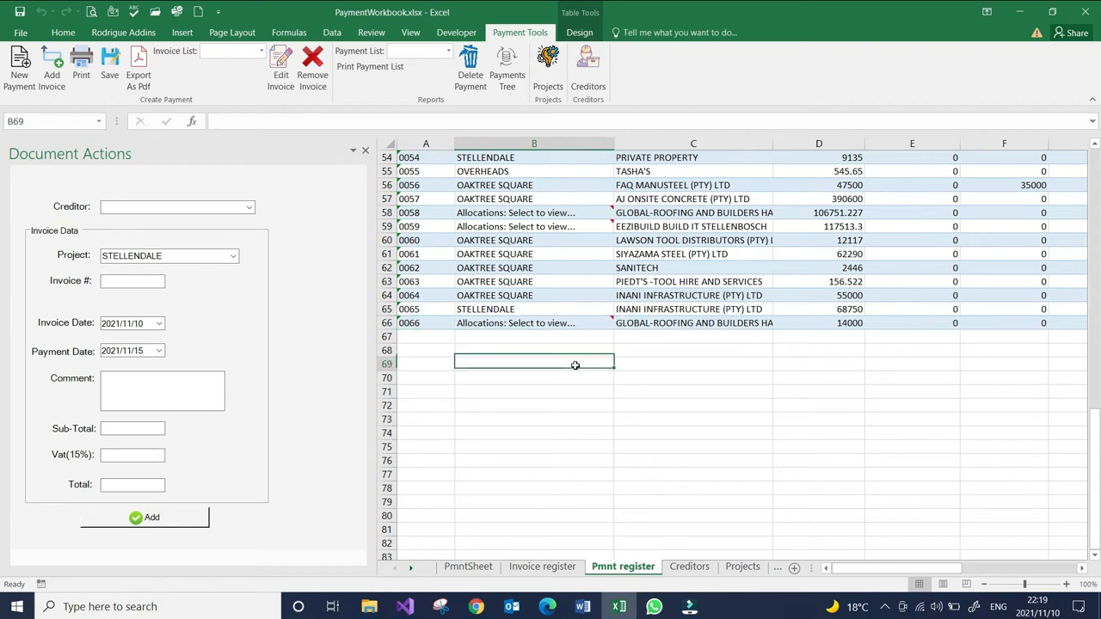
click(570, 325)
click(582, 325)
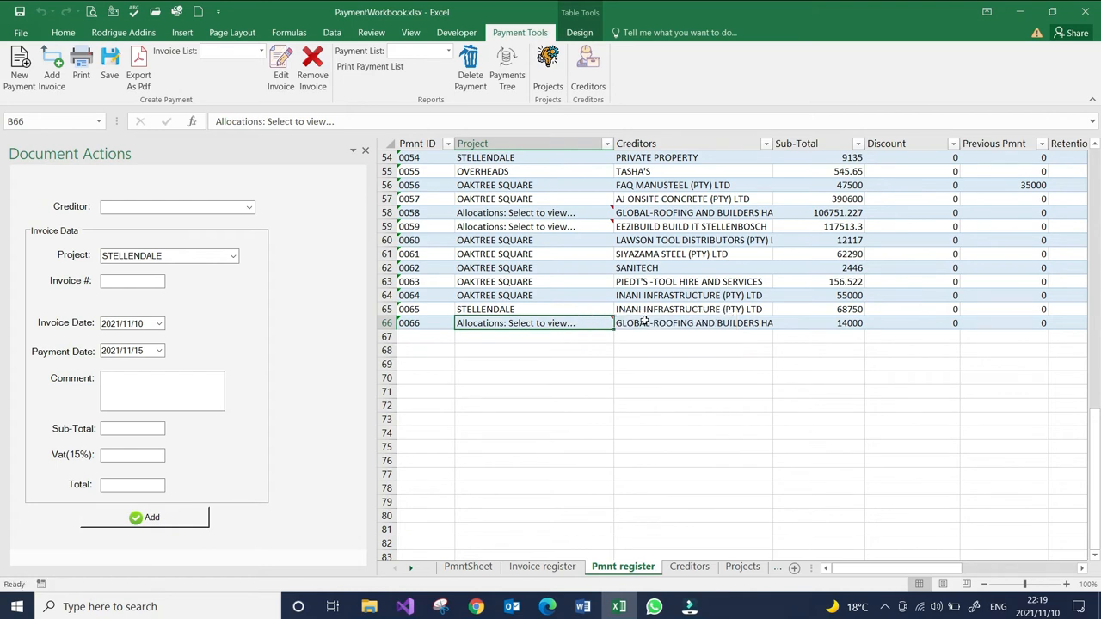
click(584, 322)
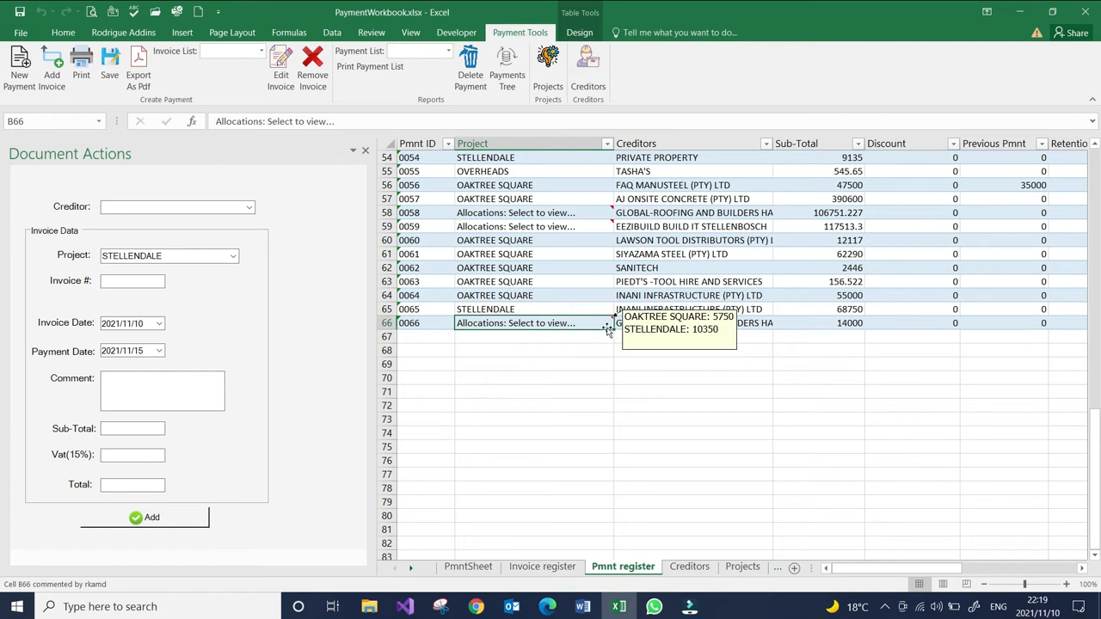
- Review the remaining columns of the new payment's row in the payment register, including its dates and payment status
click(590, 350)
drag(880, 567, 1068, 554)
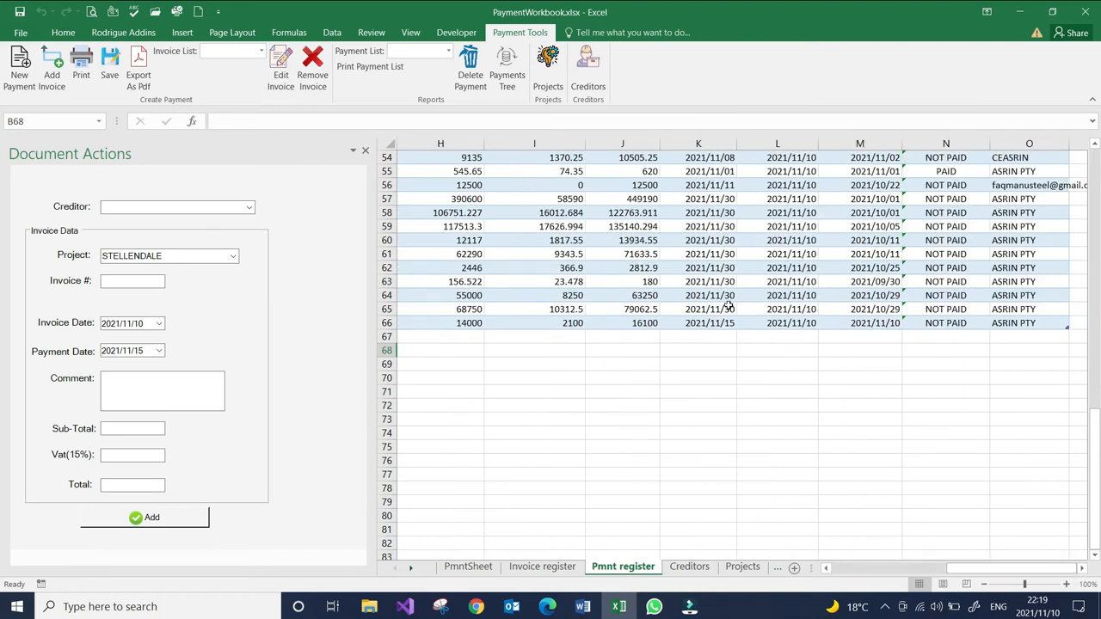
scroll(681, 336, up, 7)
scroll(681, 336, down, 6)
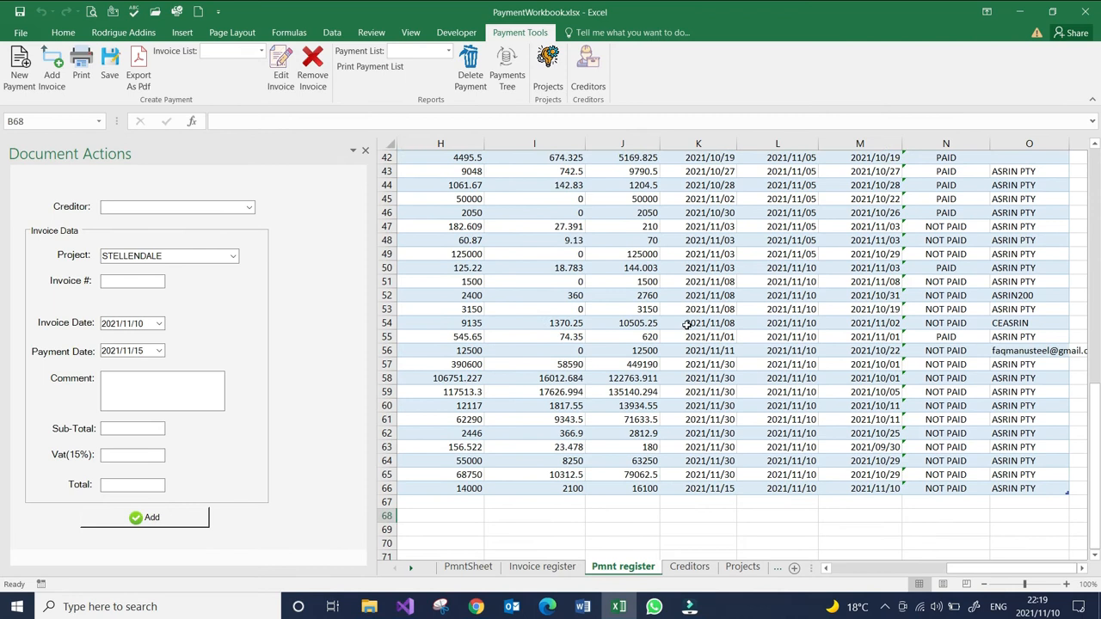
- Return to the payment sheet, load payment 0066 from the existing payments, and review its invoice lines
click(456, 565)
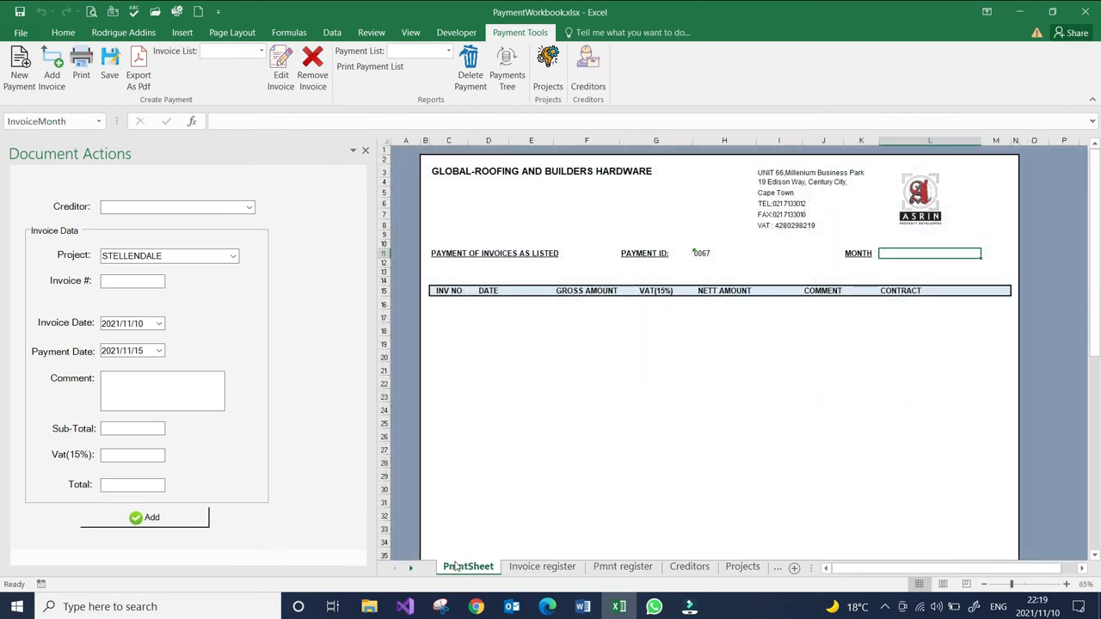
scroll(610, 413, down, 10)
scroll(609, 413, up, 8)
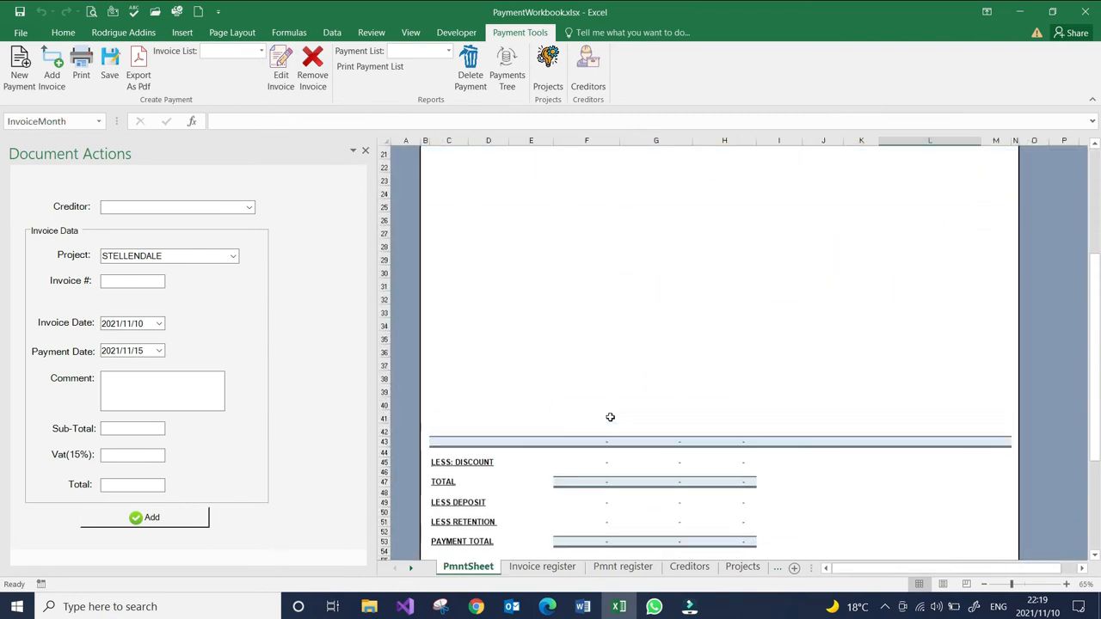
scroll(560, 287, up, 2)
click(447, 50)
scroll(426, 348, down, 12)
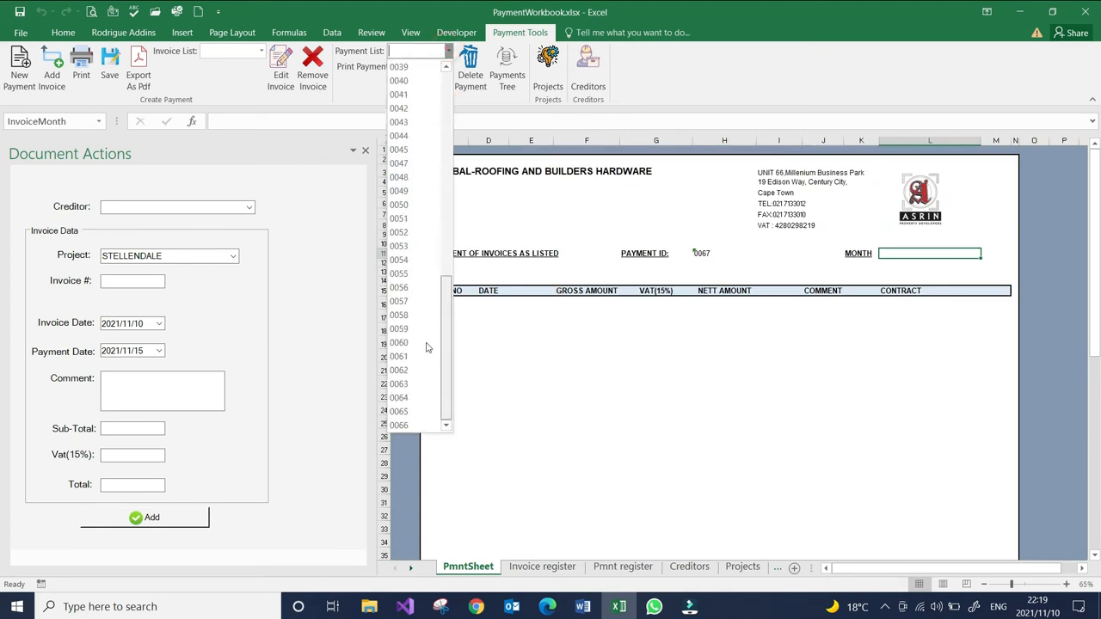
click(406, 425)
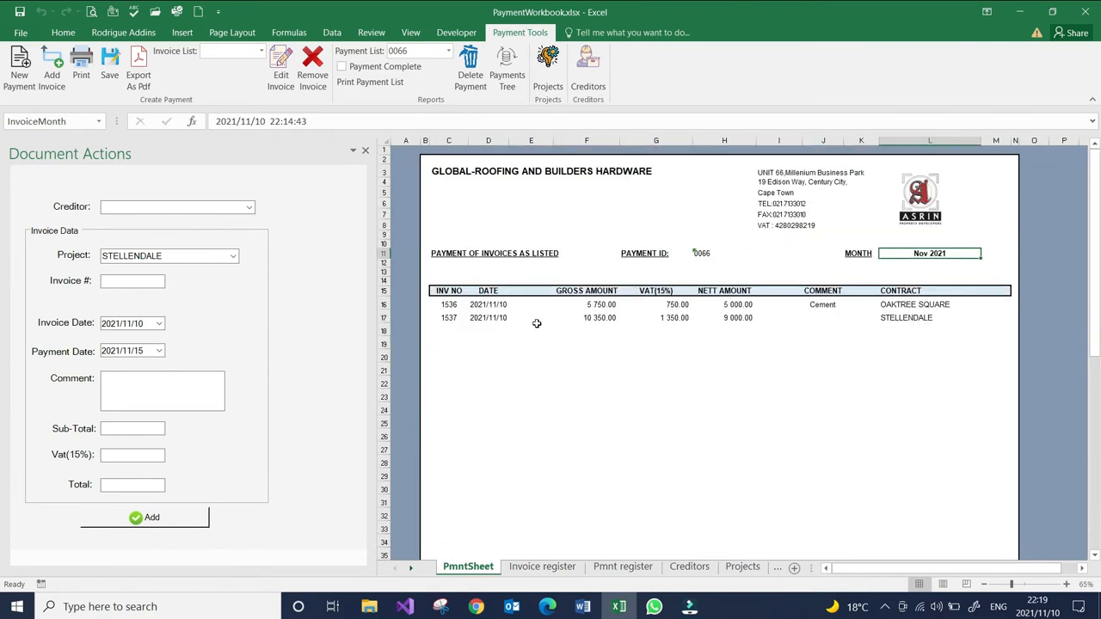
scroll(756, 346, down, 10)
scroll(735, 357, up, 9)
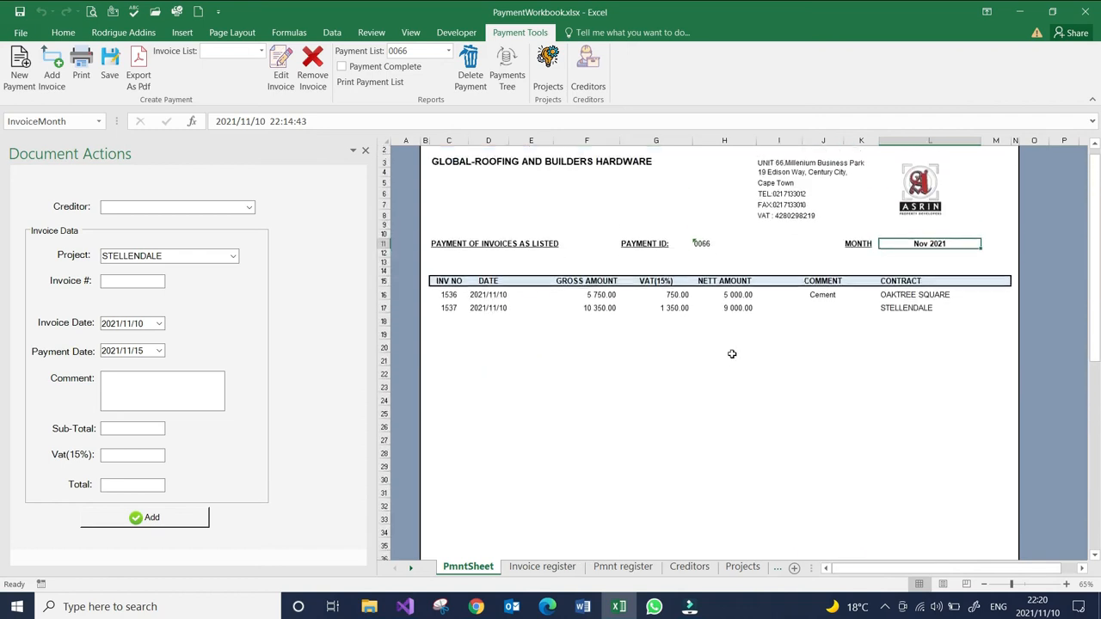
scroll(731, 353, up, 1)
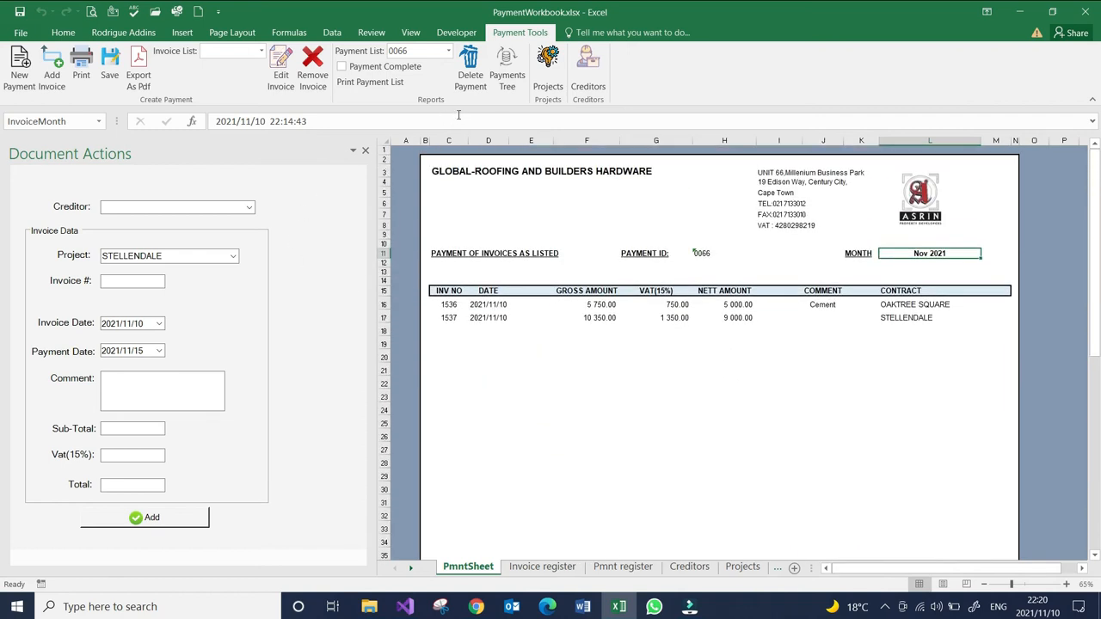
- Open the payments tree, browse the creditors, and expand the entry below CTC PLANT COMPANY (PTY) LTD to inspect its payment 0042
click(507, 76)
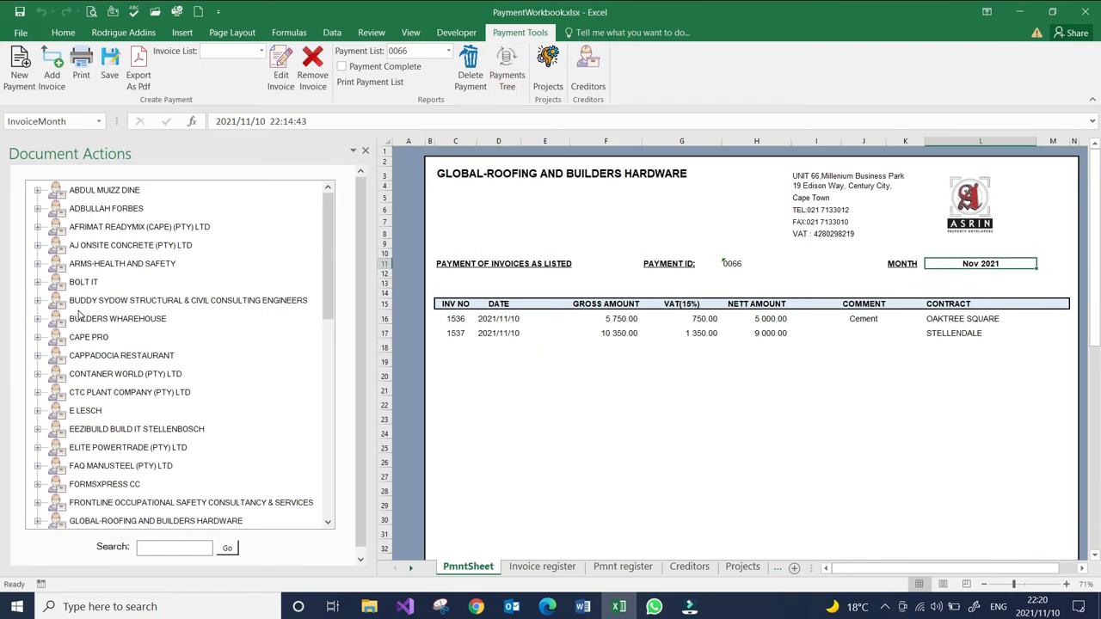
scroll(172, 326, down, 5)
drag(329, 231, 330, 199)
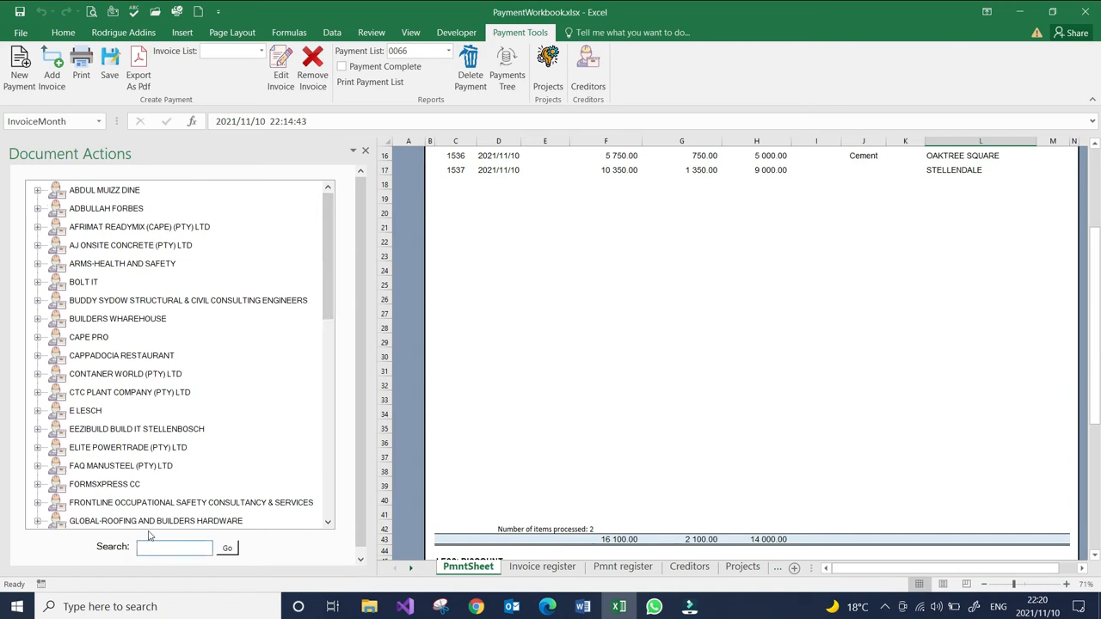
click(37, 411)
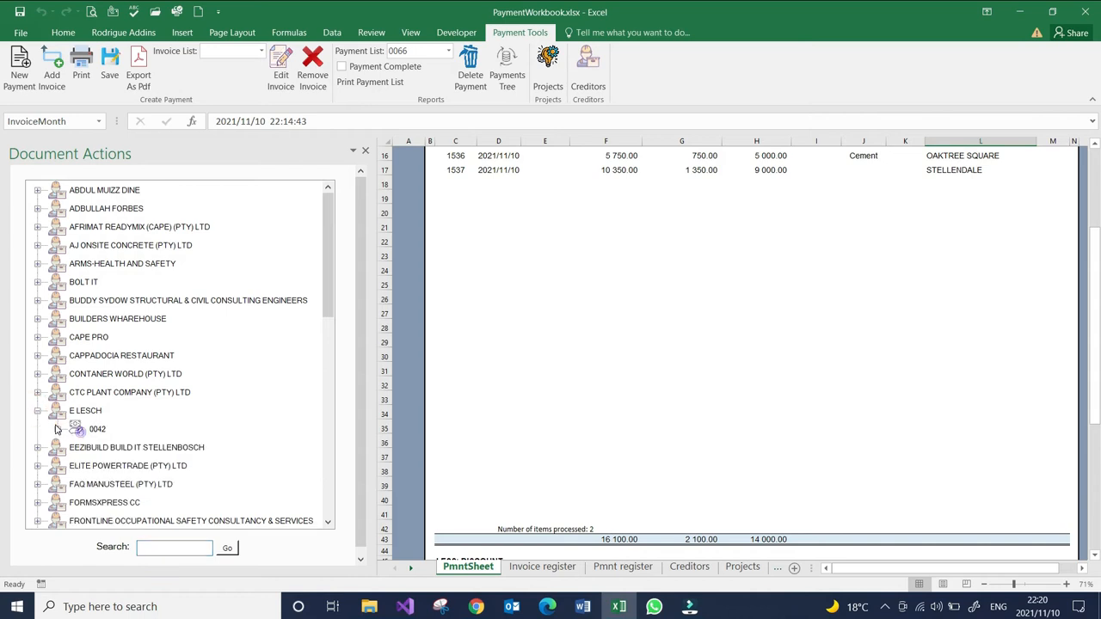
click(58, 428)
click(57, 429)
- Expand creditor FAQ MANUSTEEL (PTY) LTD and its payment 0056 in the payments tree to see the invoice under it
click(158, 547)
click(37, 484)
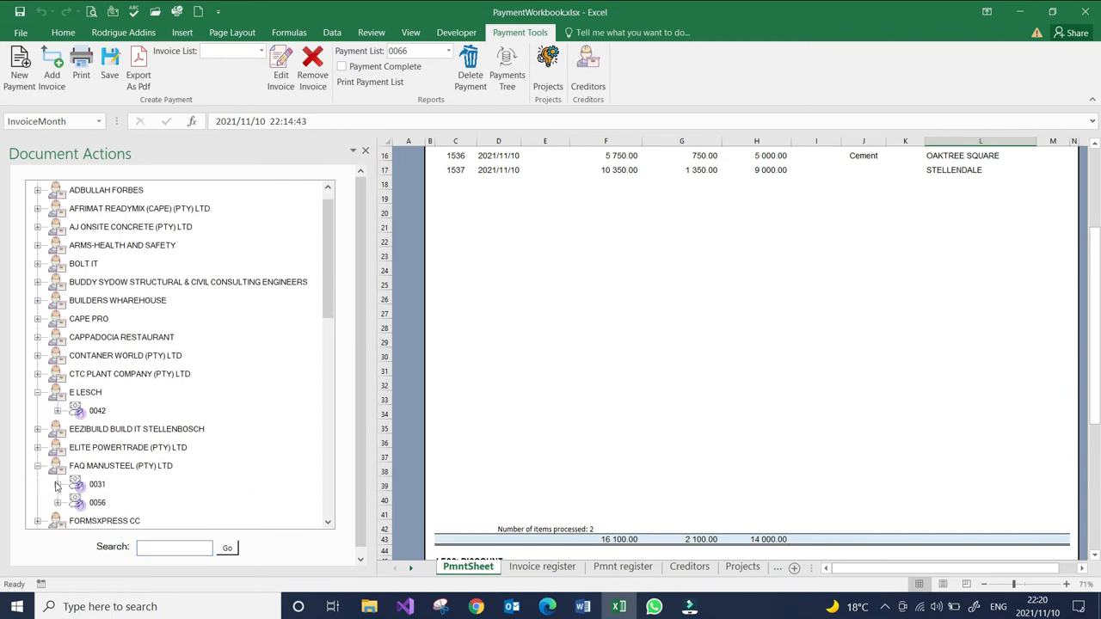
click(57, 503)
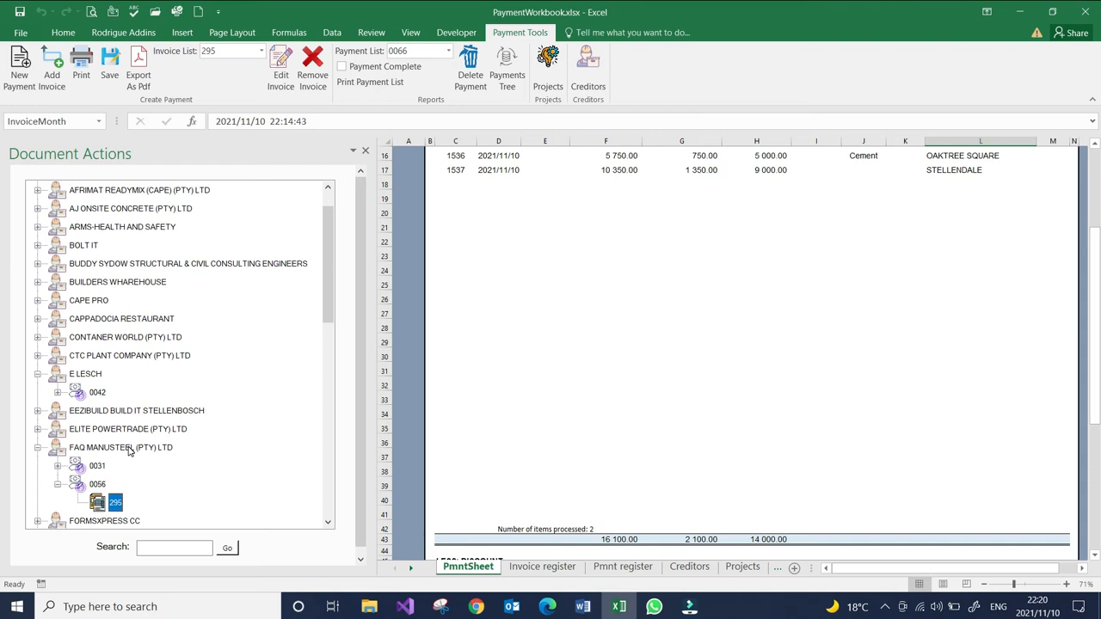
- Enter invoice number 295 as the tree search term and collapse the FAQ MANUSTEEL (PTY) LTD branch
click(155, 548)
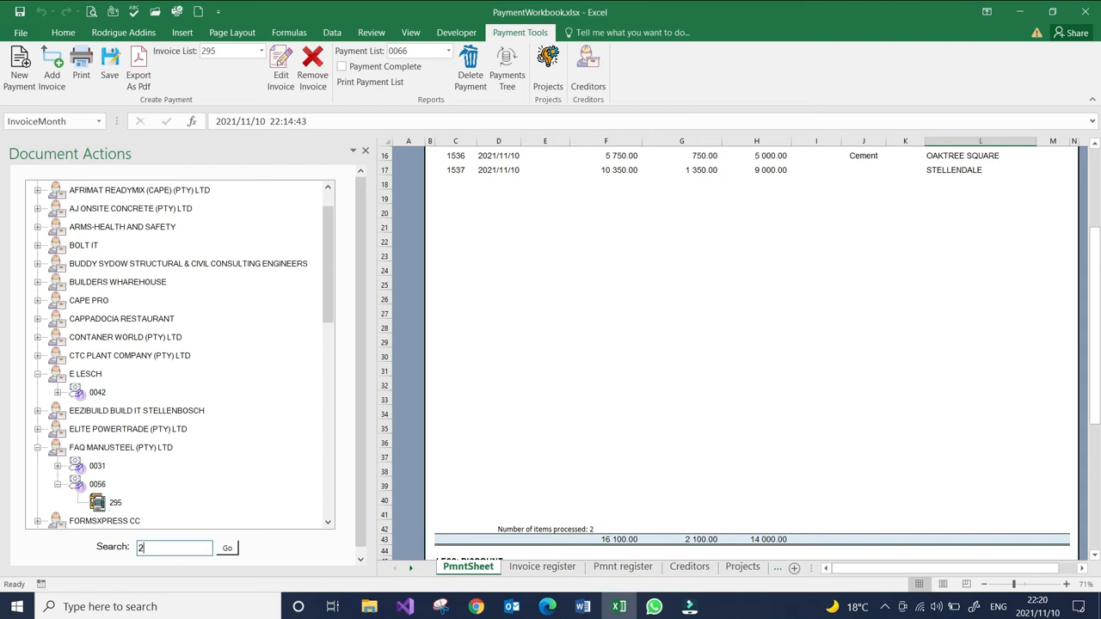
click(58, 484)
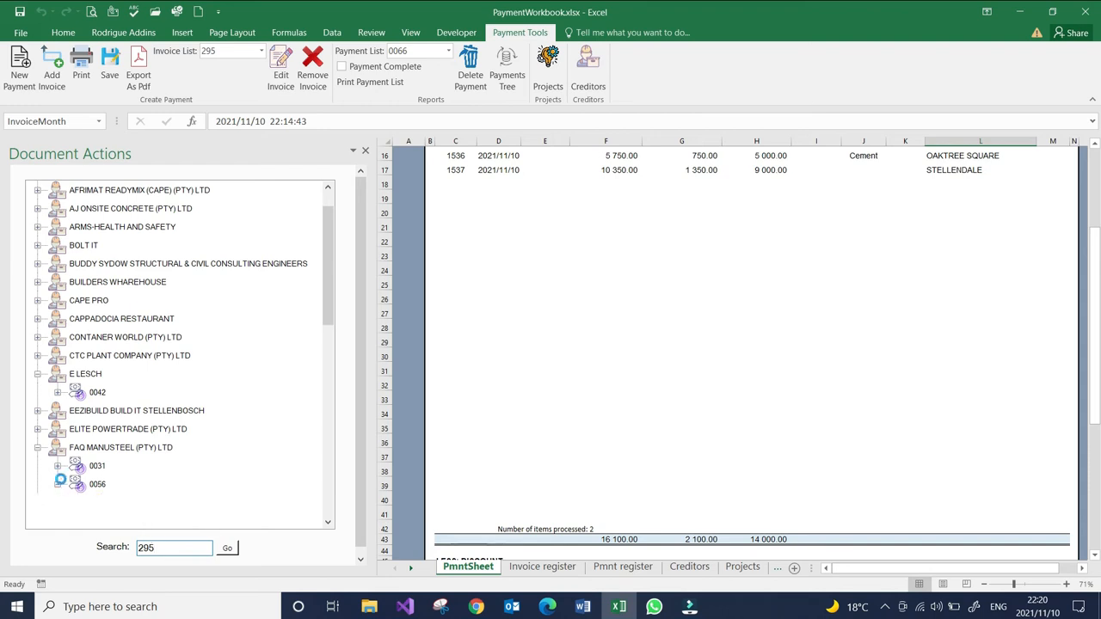
click(57, 466)
click(37, 447)
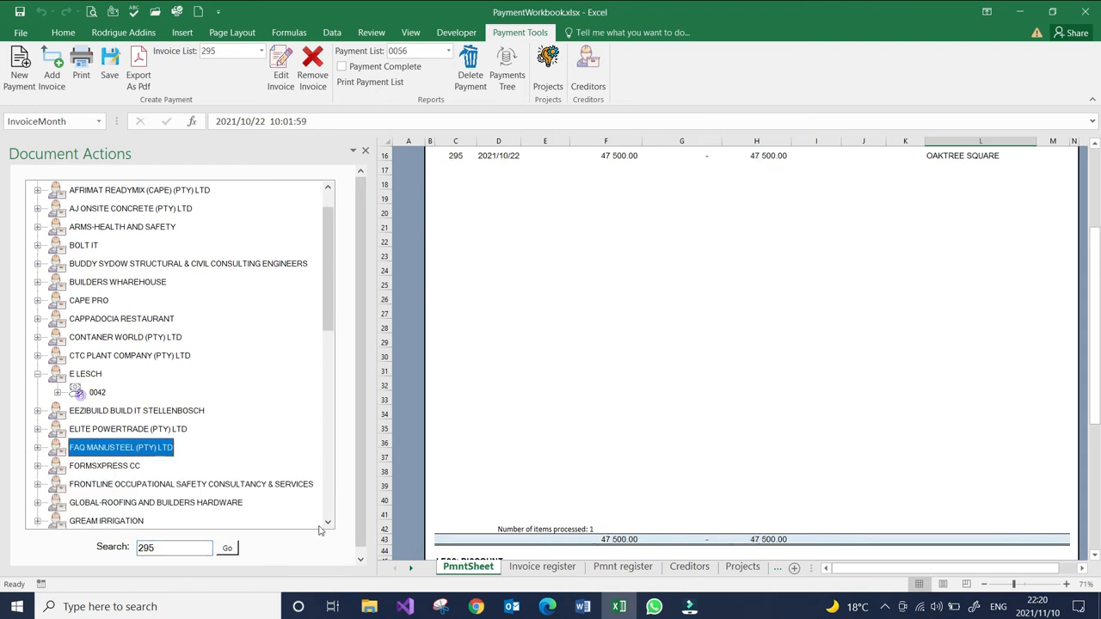
- Review the payment sheet of payment 0056, from its creditor heading and invoice line down to its totals
click(580, 355)
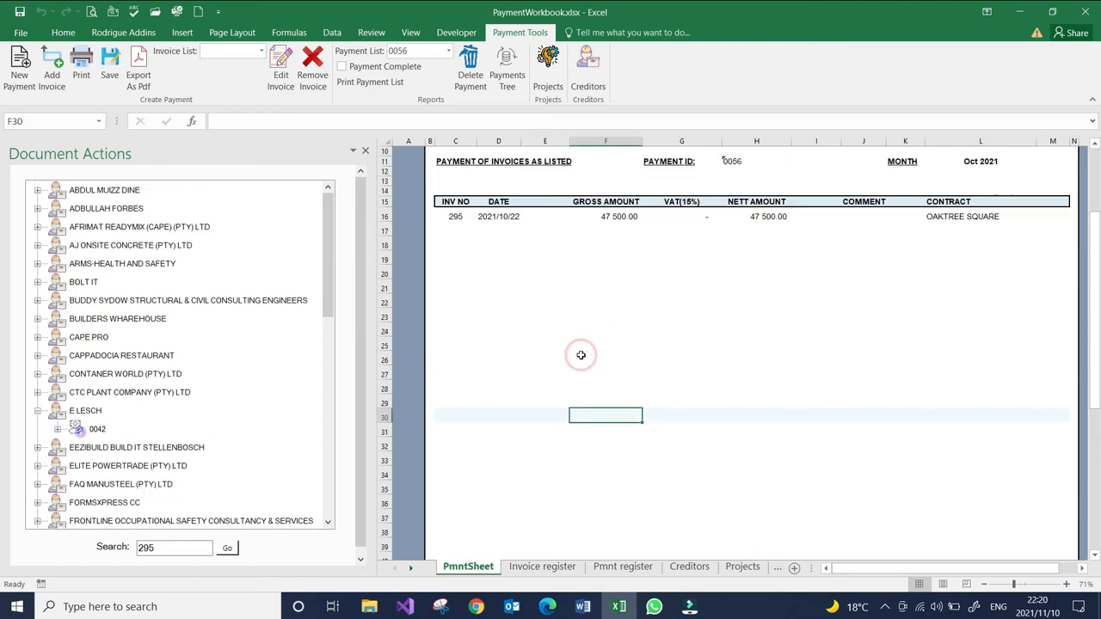
scroll(580, 355, up, 1)
scroll(580, 356, down, 2)
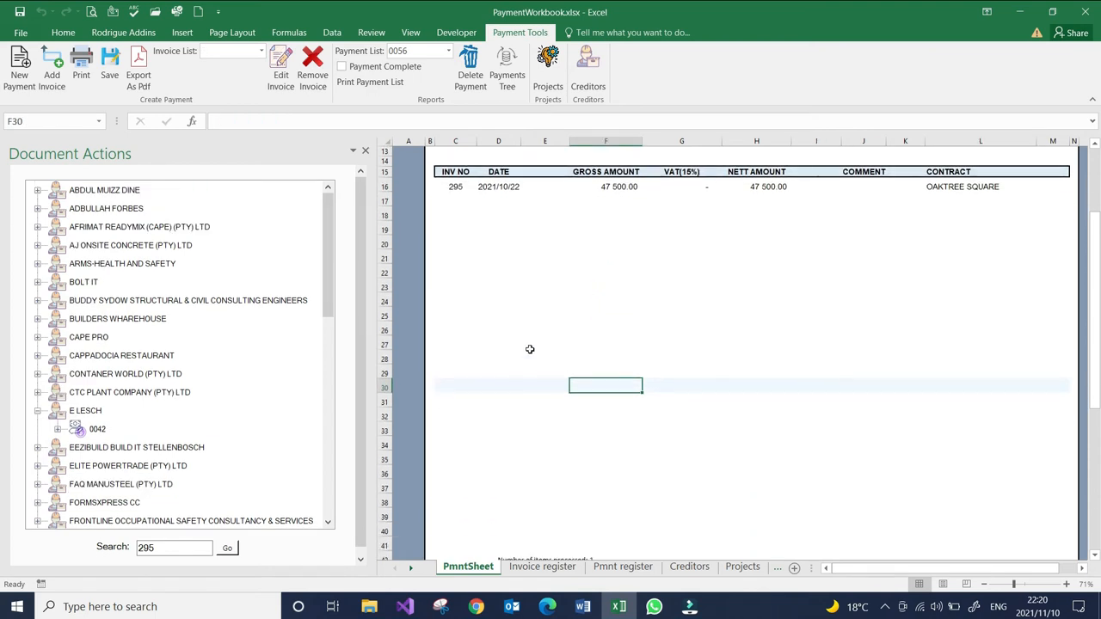
scroll(528, 350, down, 2)
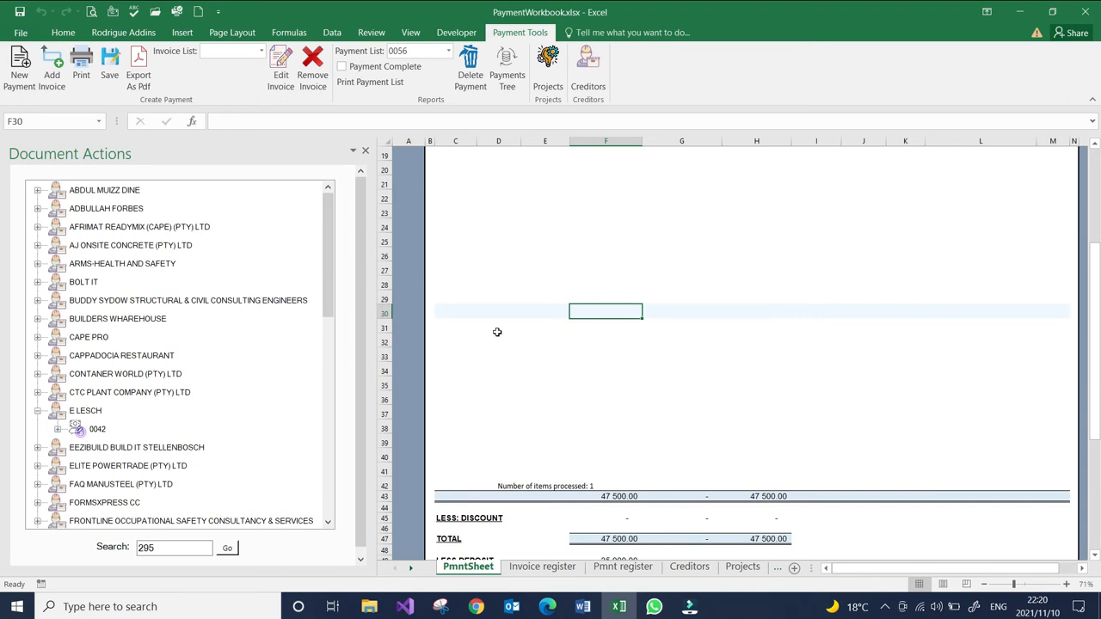
scroll(479, 323, up, 3)
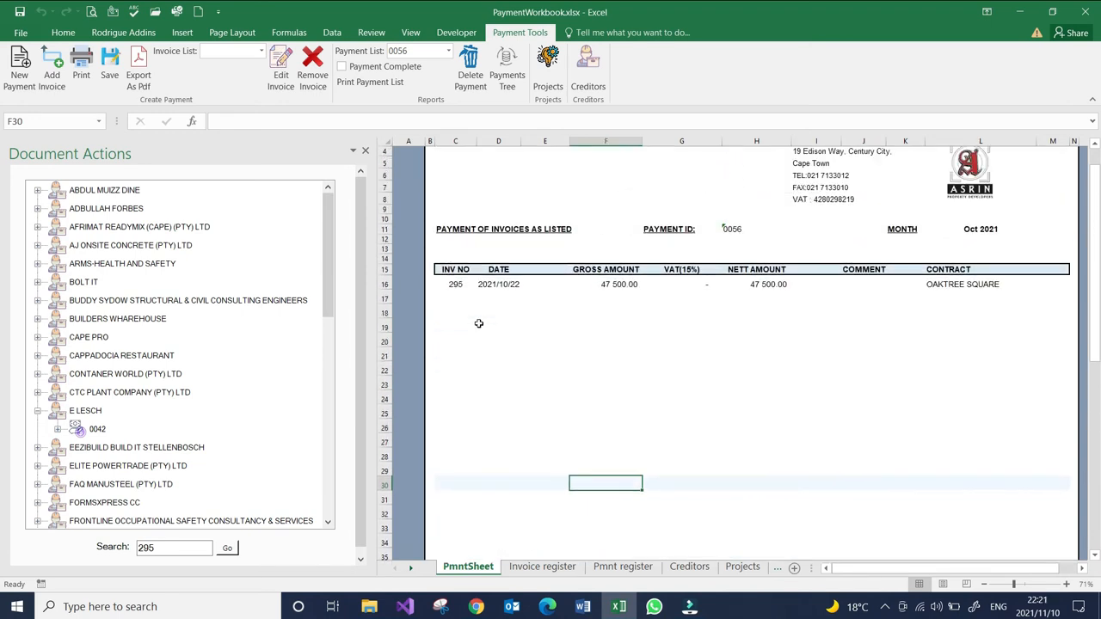
scroll(478, 323, up, 3)
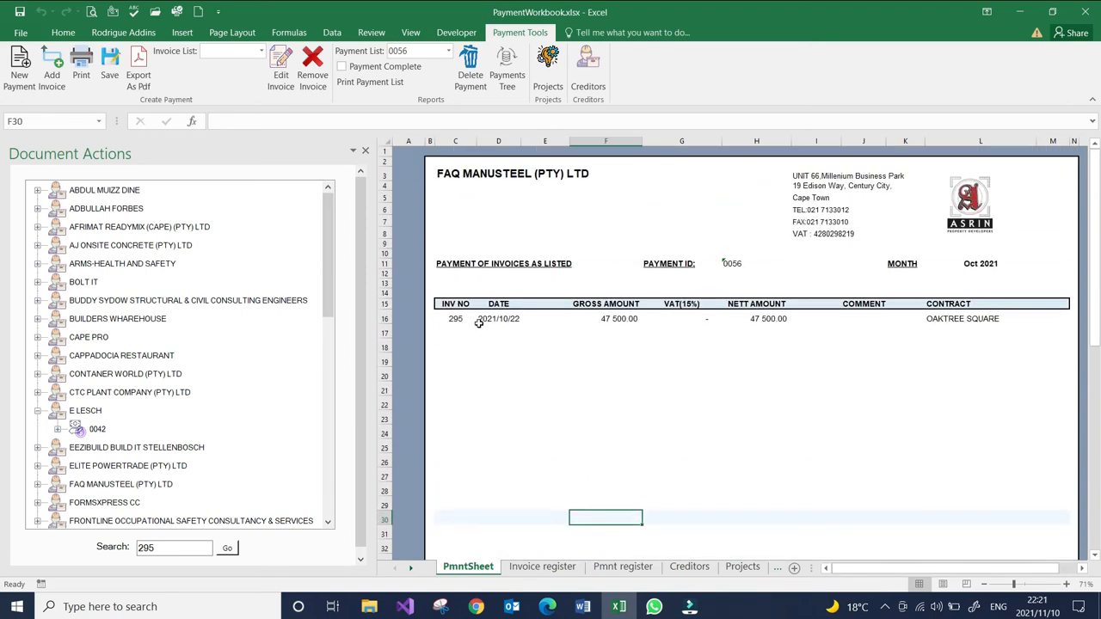
- Expand creditor CTC PLANT COMPANY (PTY) LTD and its payment 0041 in the payments tree to find an invoice number
click(58, 429)
click(58, 429)
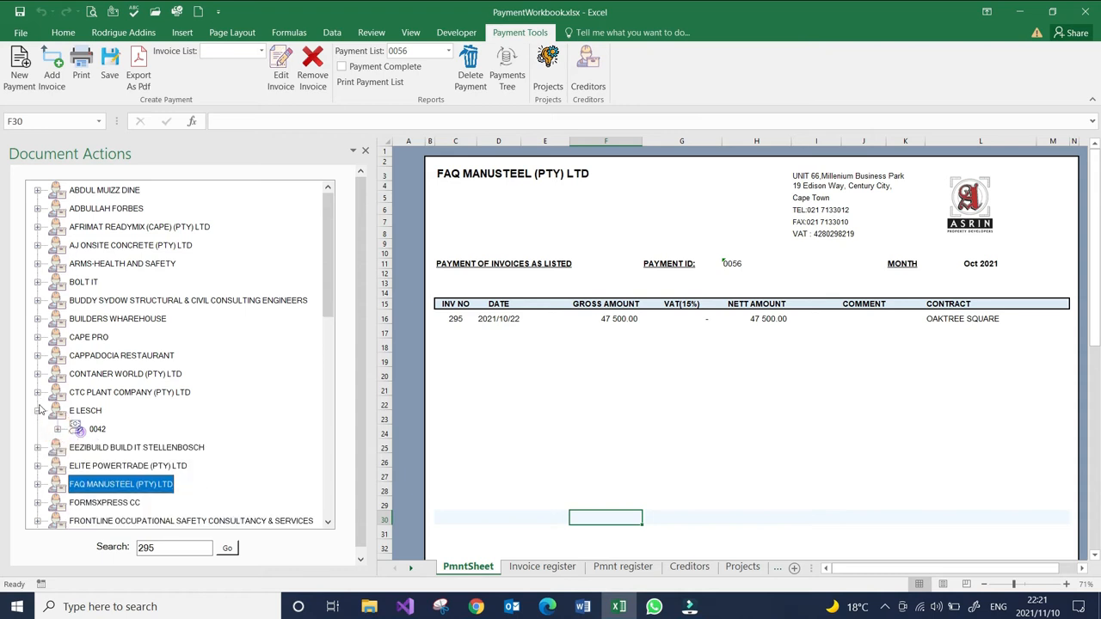
click(39, 393)
click(58, 410)
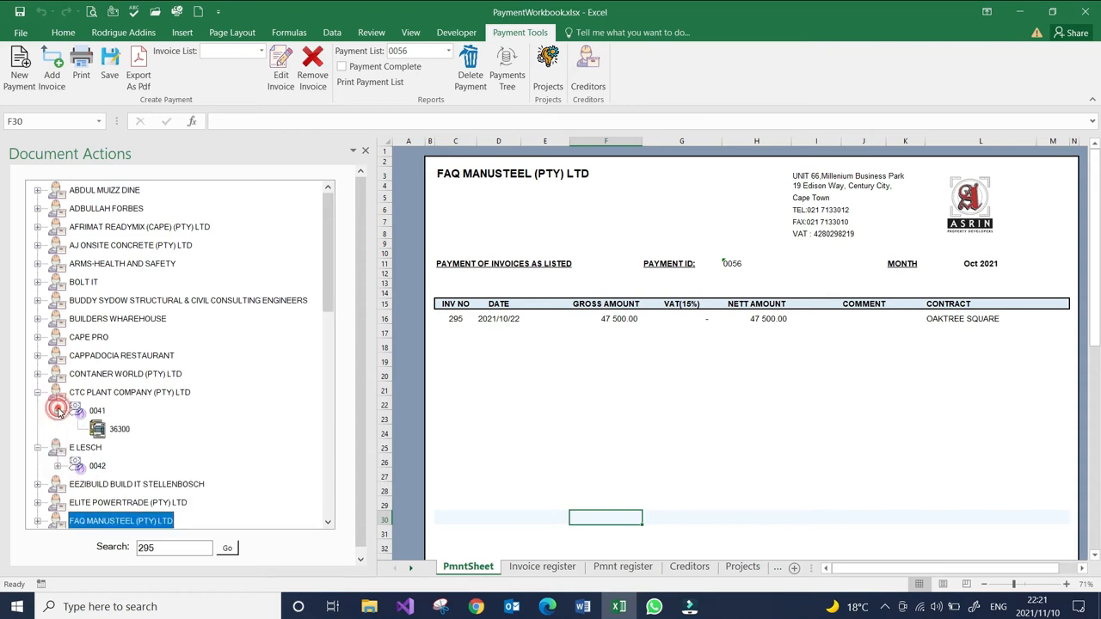
- Replace the search term with 36300, collapse the expanded creditor branches, and run the search in the payments tree
drag(175, 549, 125, 551)
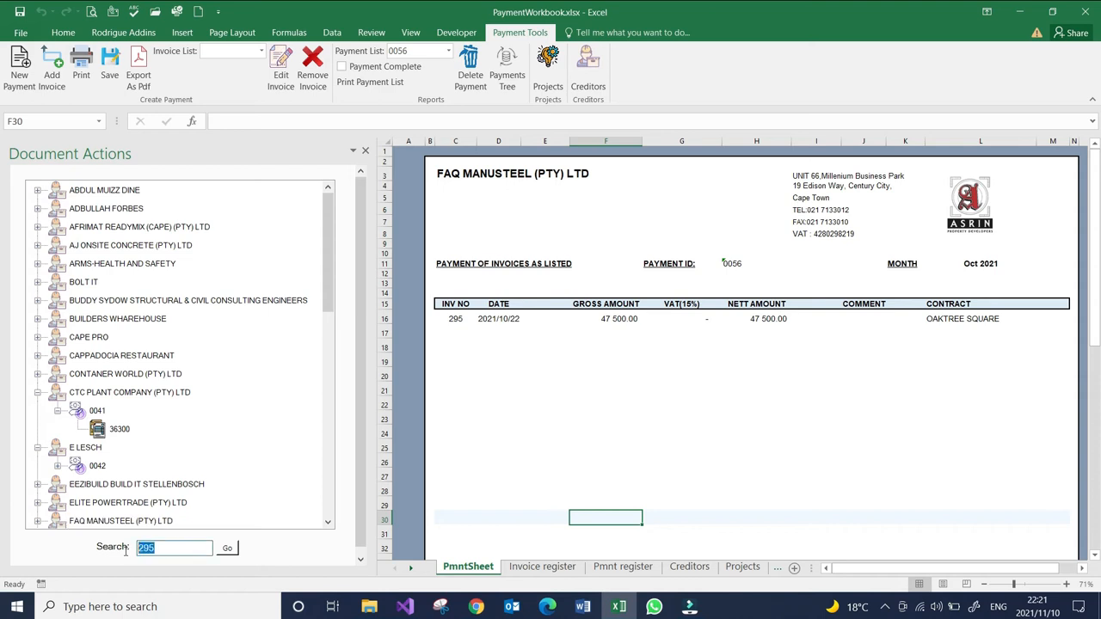
text(36300)
click(56, 410)
click(38, 396)
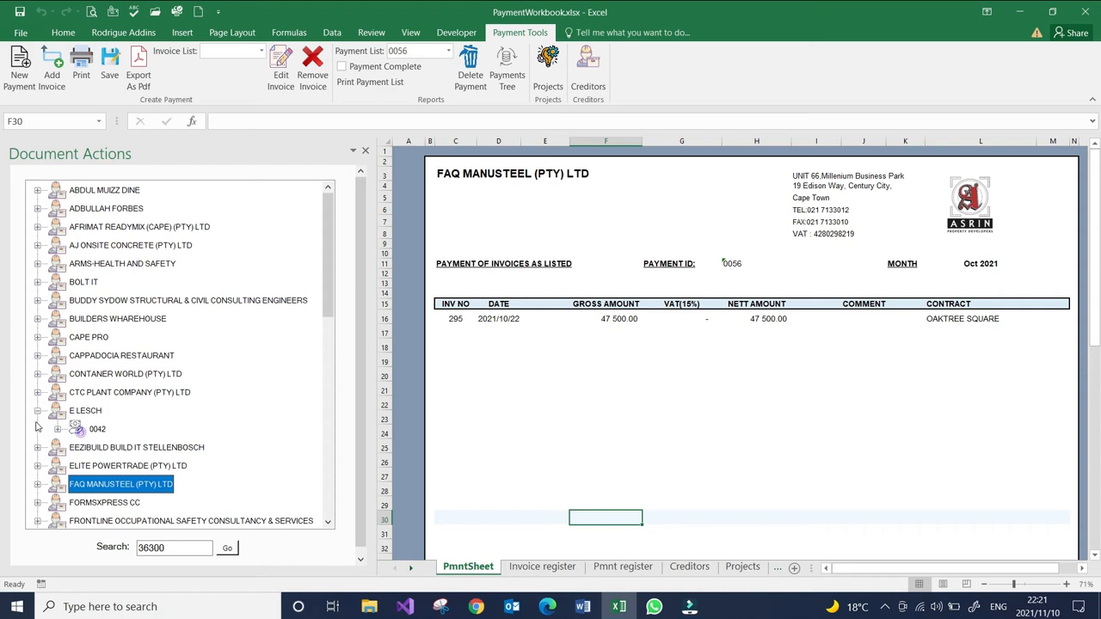
click(37, 412)
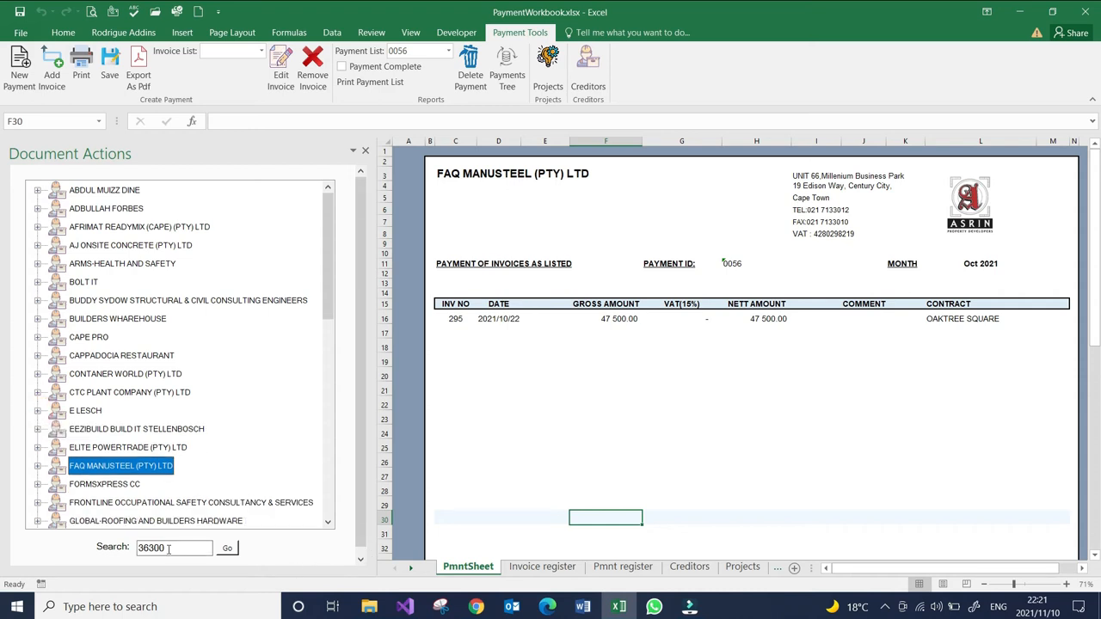
click(226, 548)
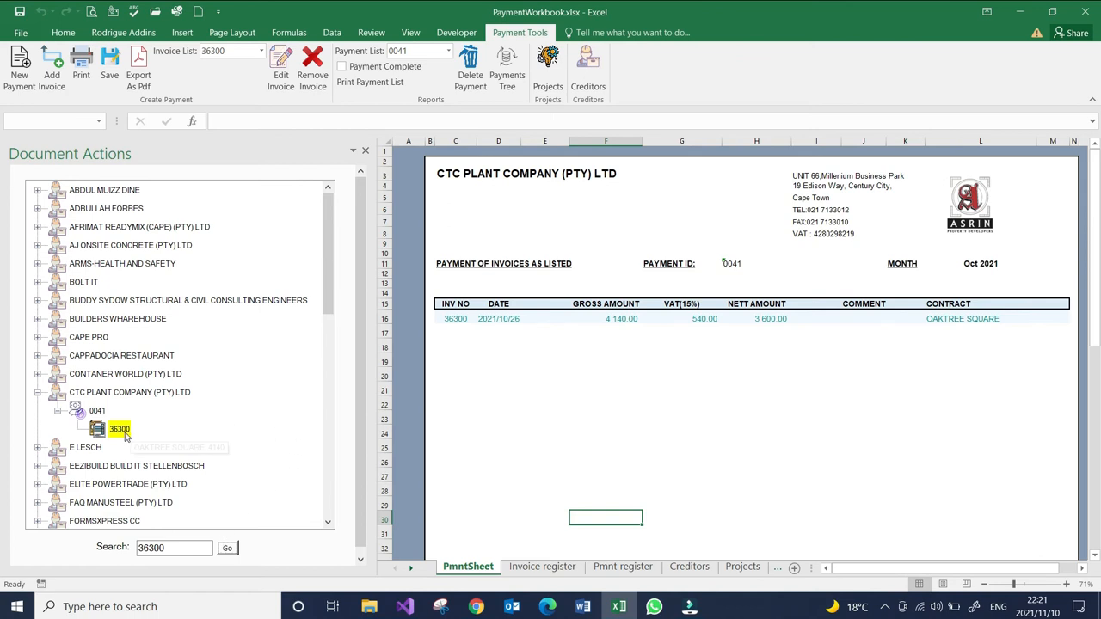
- View the project allocation of invoice 36300 in the payments tree and compare it with the loaded payment sheet
mouse_move(120, 432)
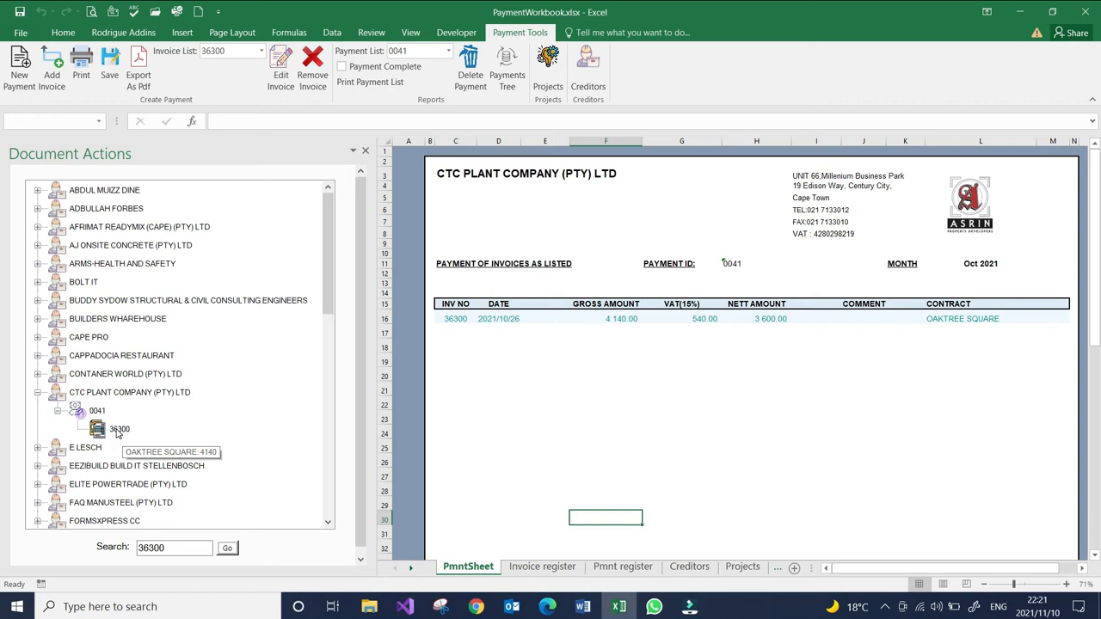
click(161, 548)
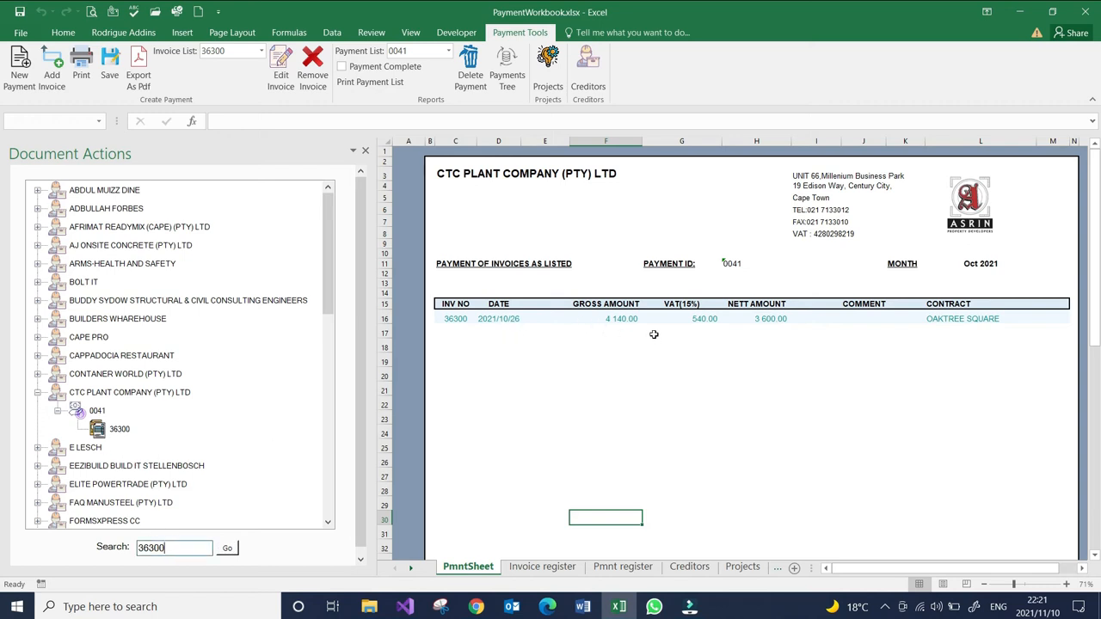
mouse_move(111, 425)
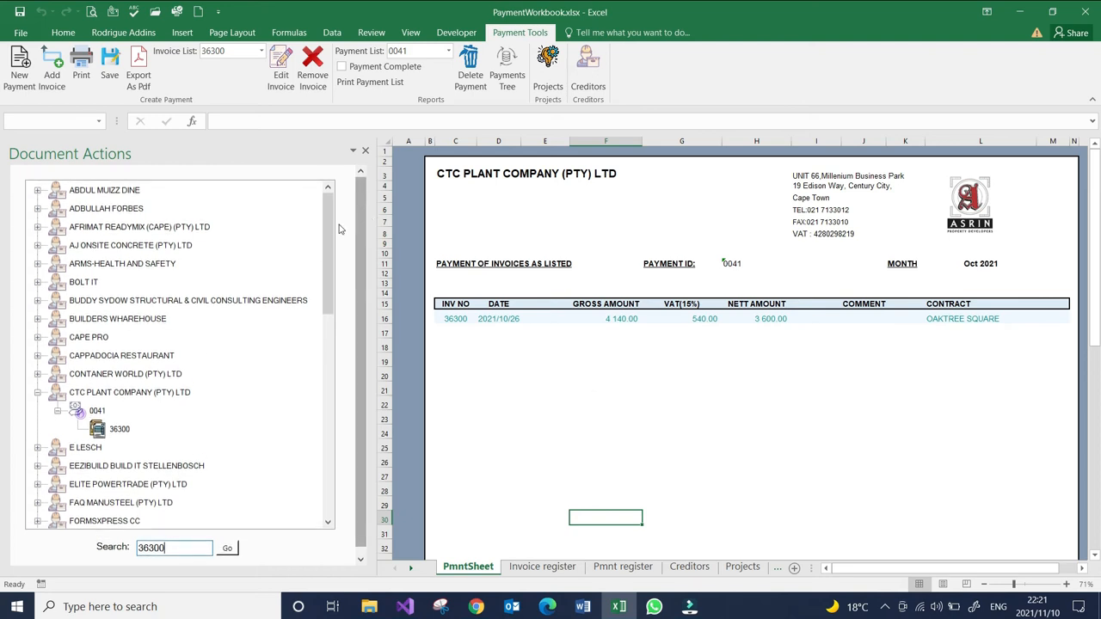
drag(327, 241, 325, 213)
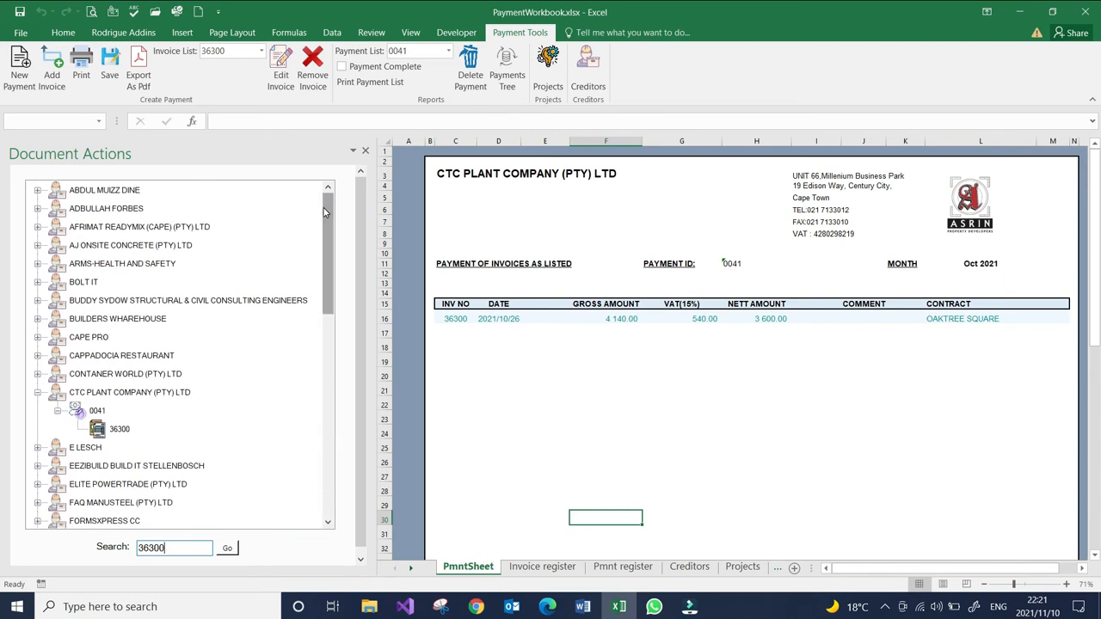
- Open the Creditors form, look through the list of existing creditors without choosing one, and close the form
click(589, 76)
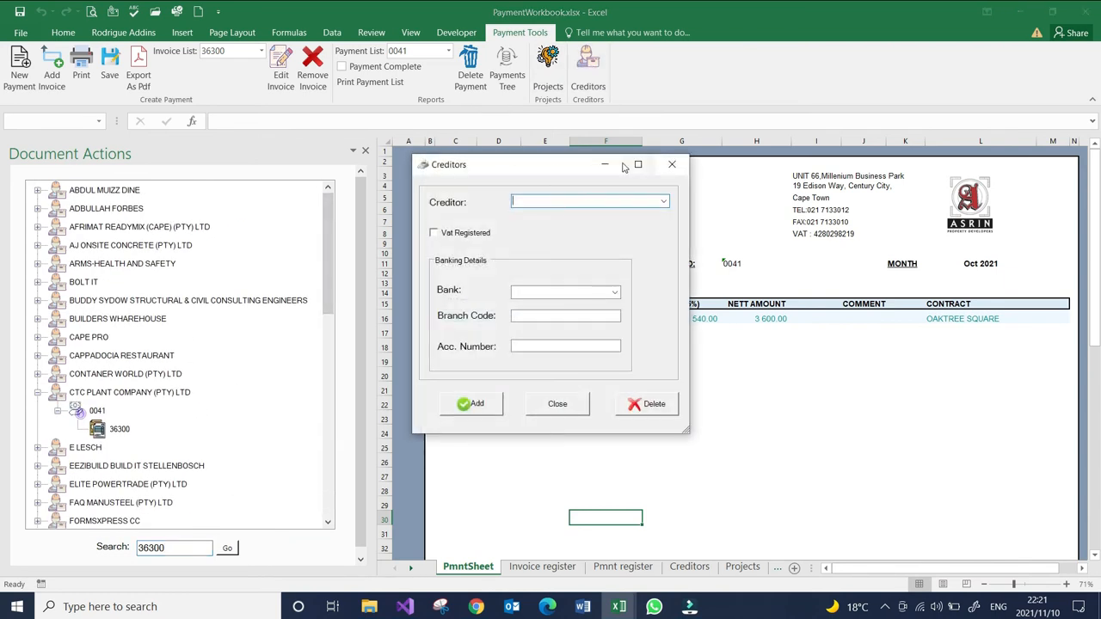
click(663, 201)
mouse_move(666, 238)
mouse_down()
mouse_move(664, 379)
mouse_move(678, 372)
mouse_move(663, 231)
mouse_up()
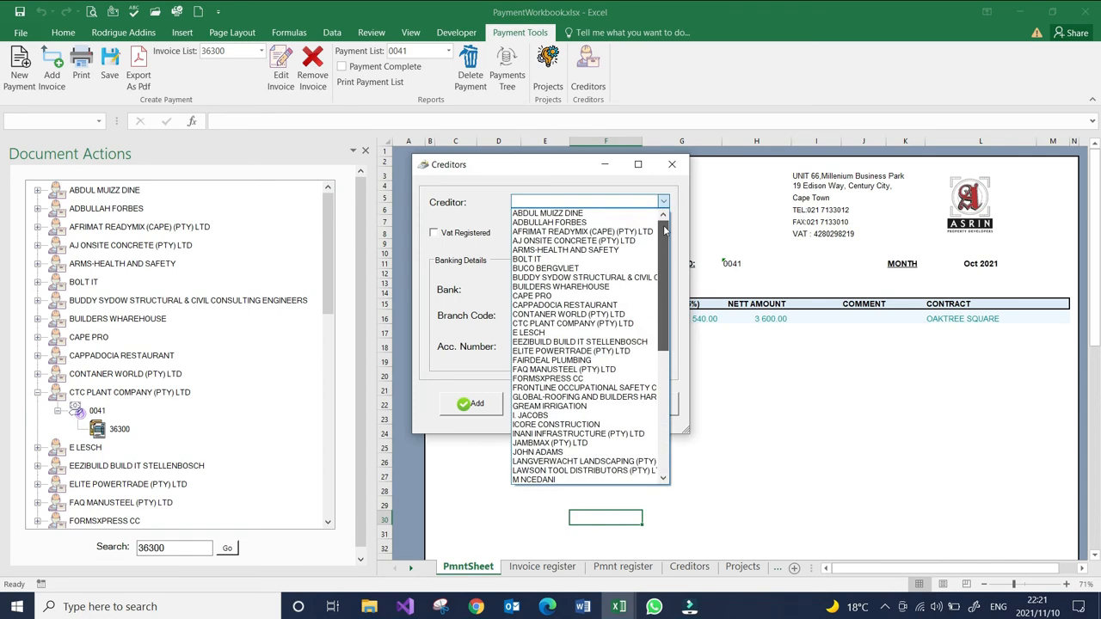
click(676, 167)
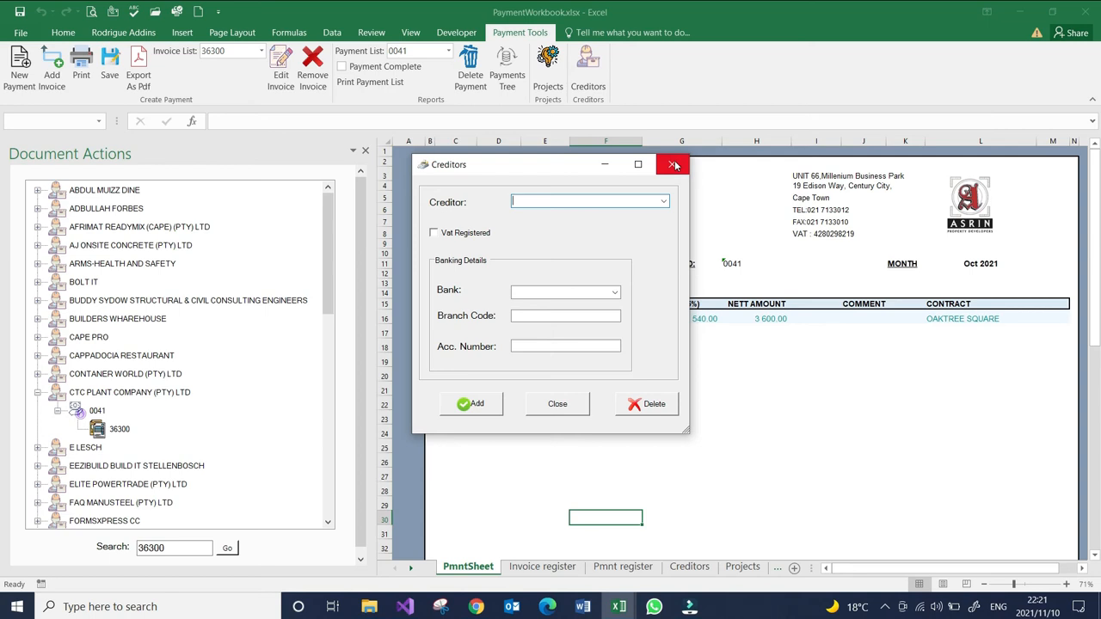
click(674, 165)
- Open the Projects form, look over its project field and options, and close it without adding or deleting a project
click(551, 77)
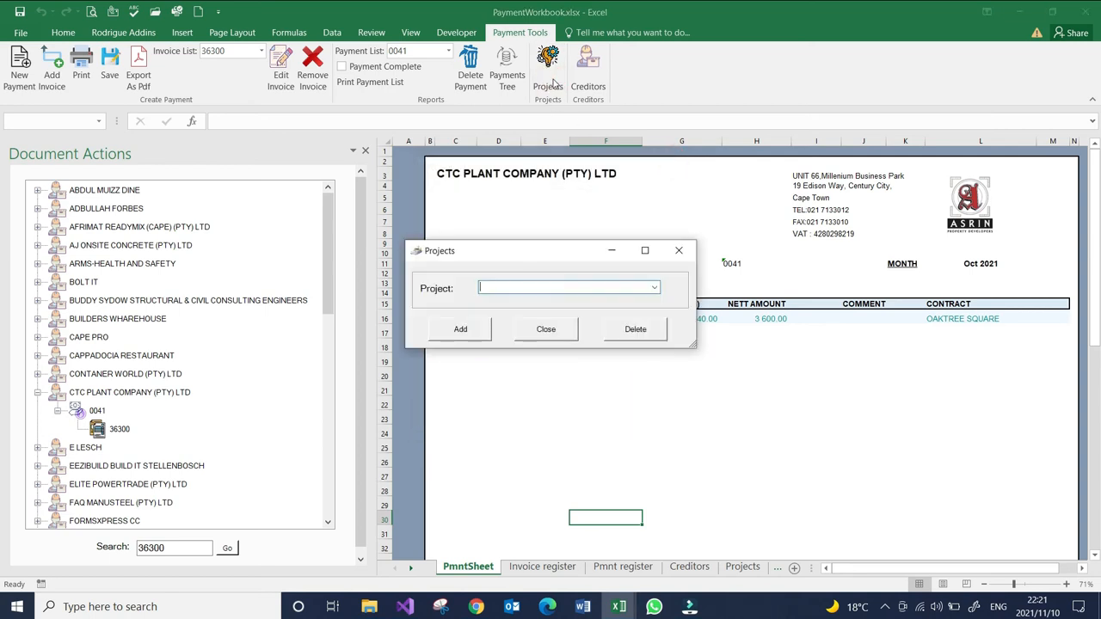
drag(505, 263, 512, 249)
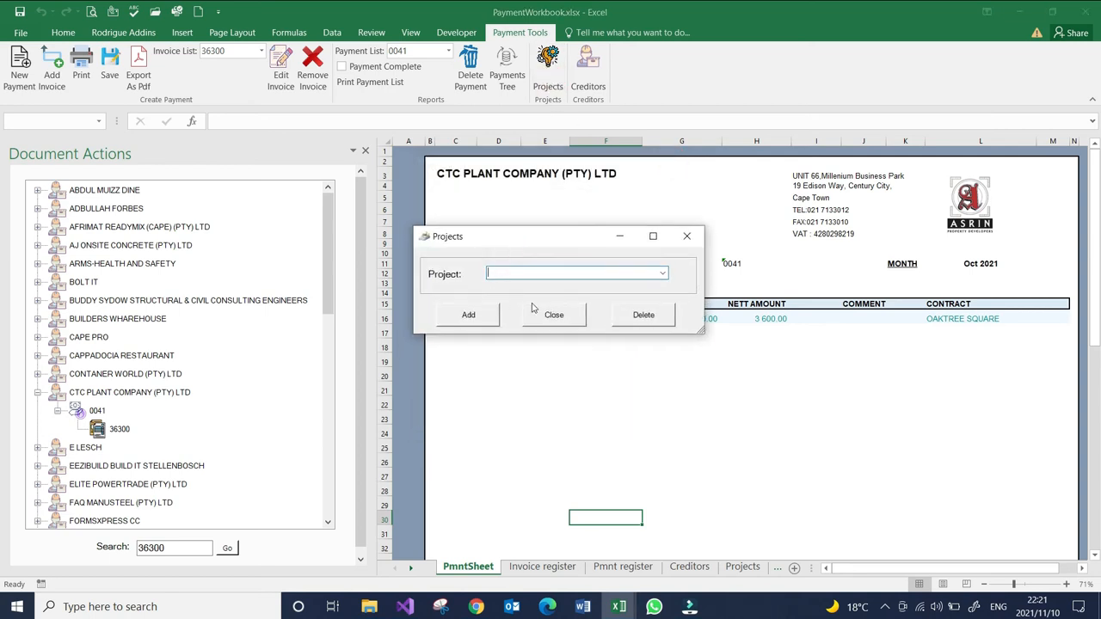
click(559, 316)
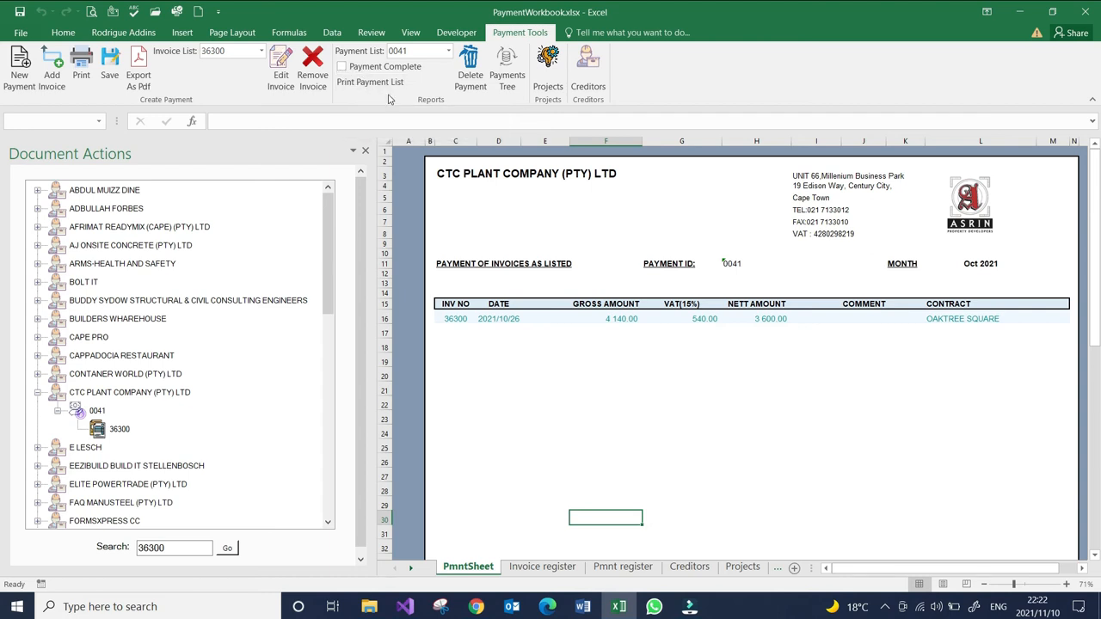
- Mark payment 0041 as complete and review the payment status column in the Pmnt register sheet
click(341, 68)
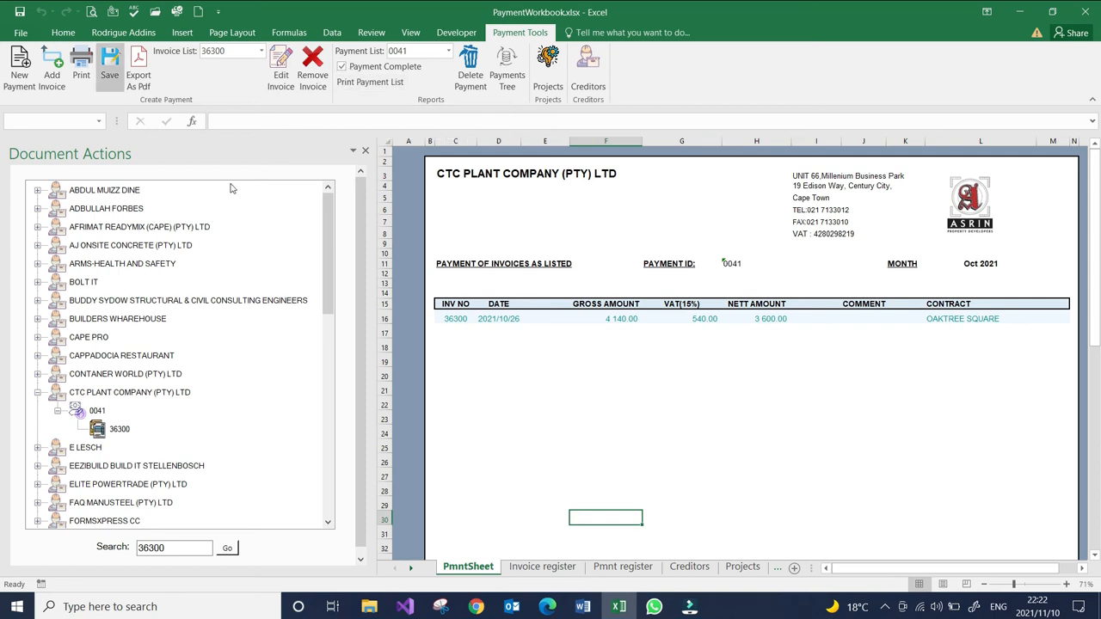
click(623, 566)
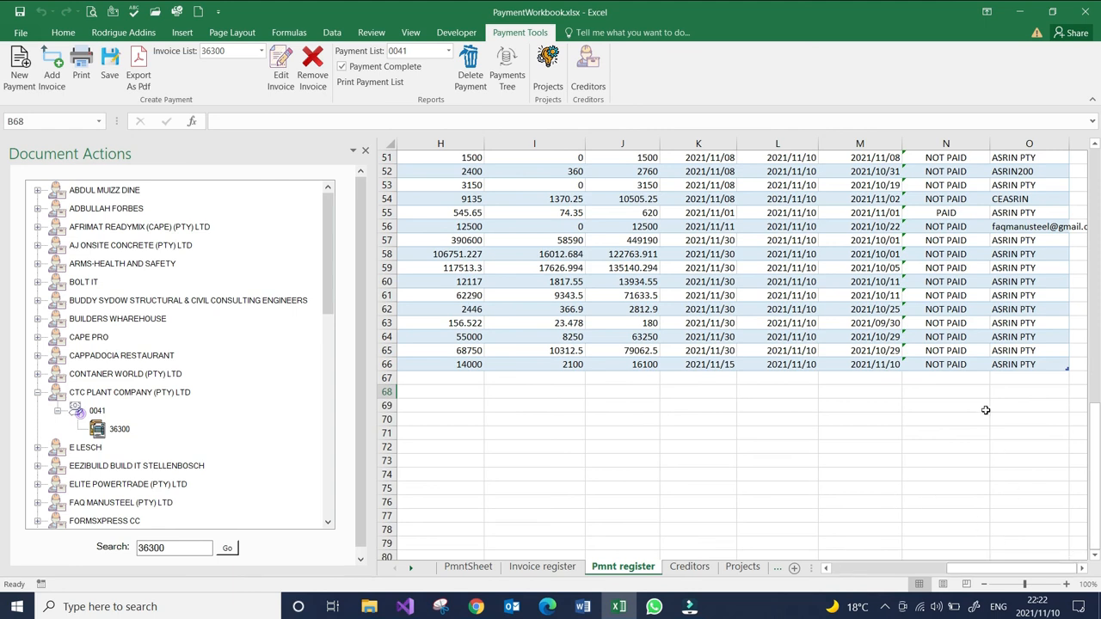
scroll(953, 361, up, 2)
scroll(953, 361, up, 15)
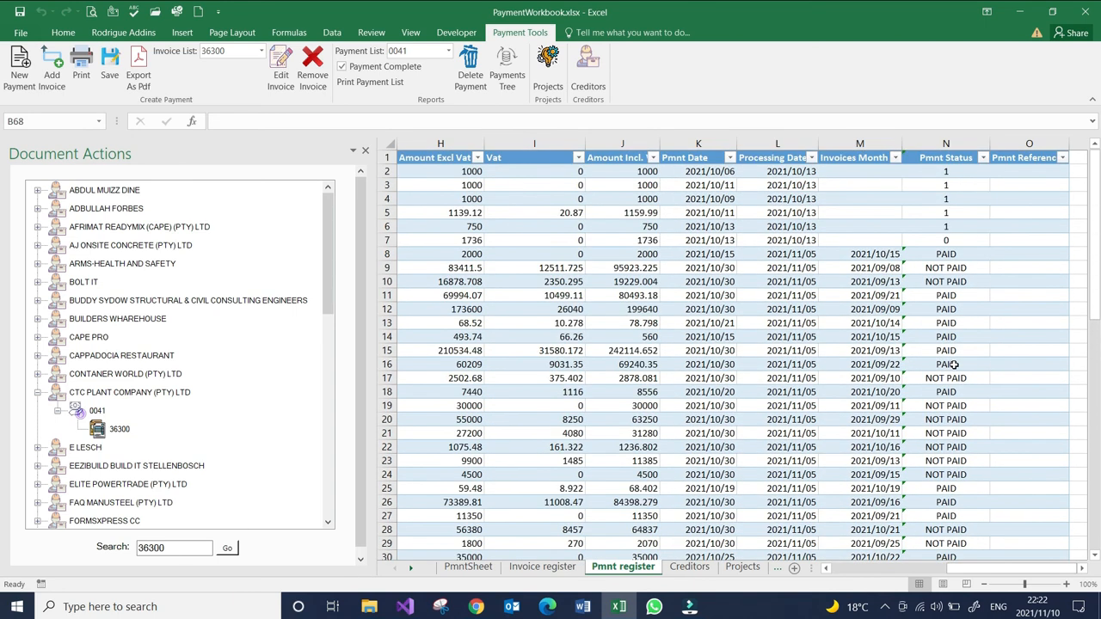
scroll(950, 379, down, 16)
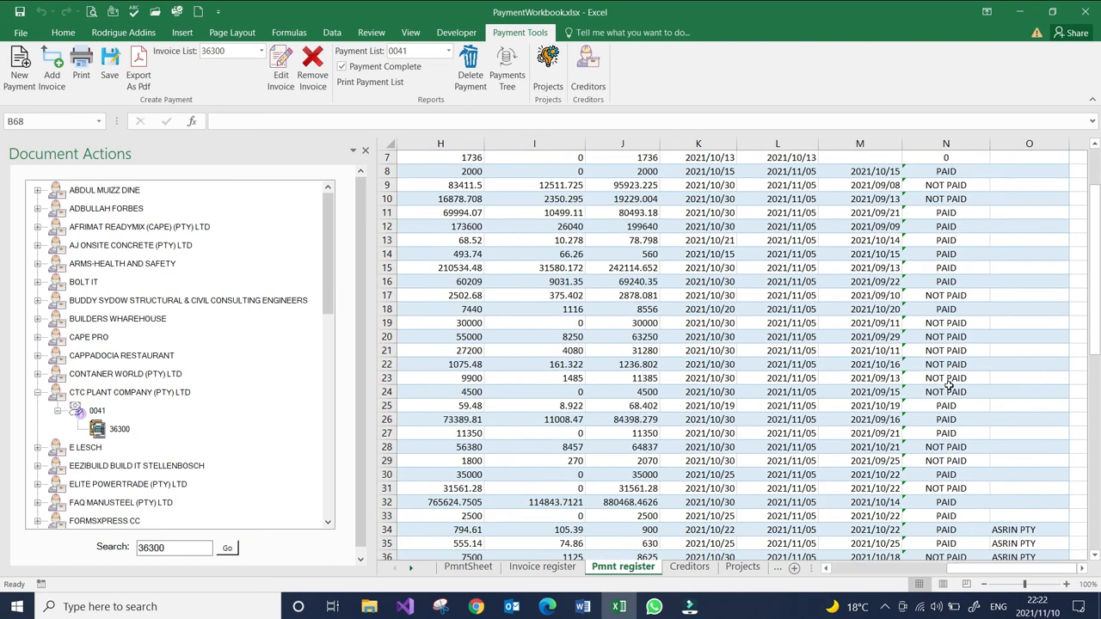
scroll(460, 389, up, 14)
click(52, 65)
click(222, 72)
- Return to the payment sheet, open invoice 36300 for editing, and look over its project, number, comment, sub-total and VAT fields
click(470, 567)
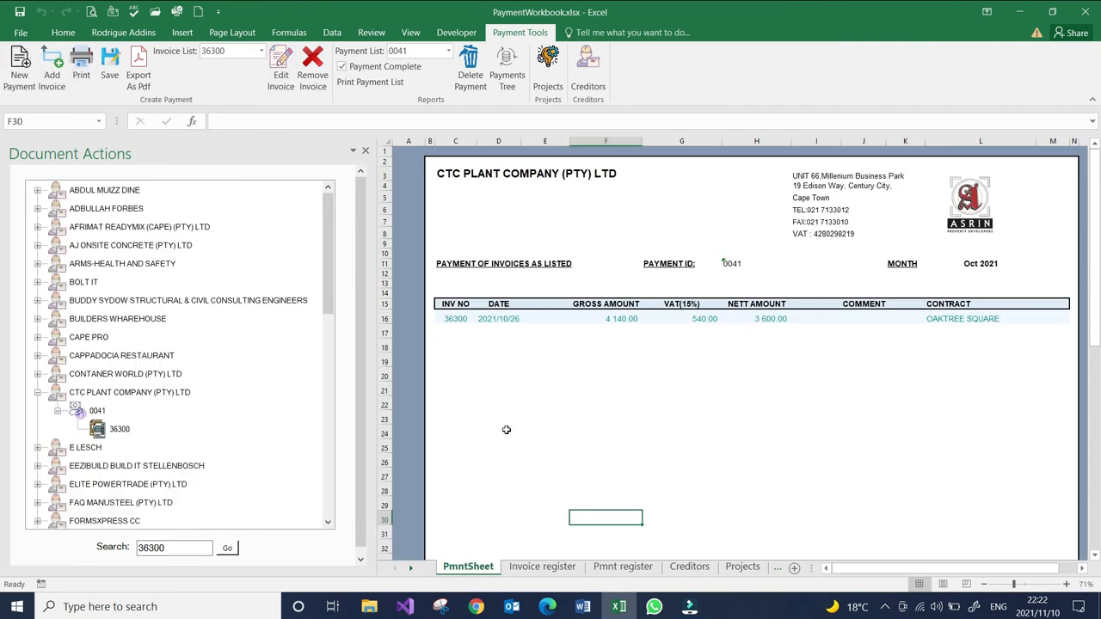
click(512, 319)
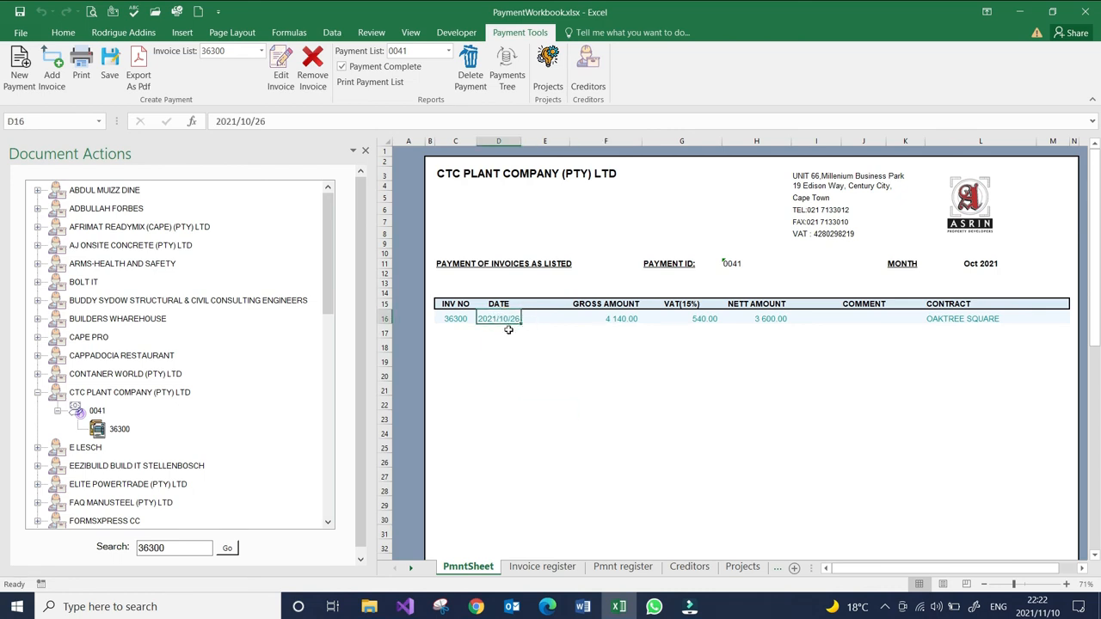
click(280, 78)
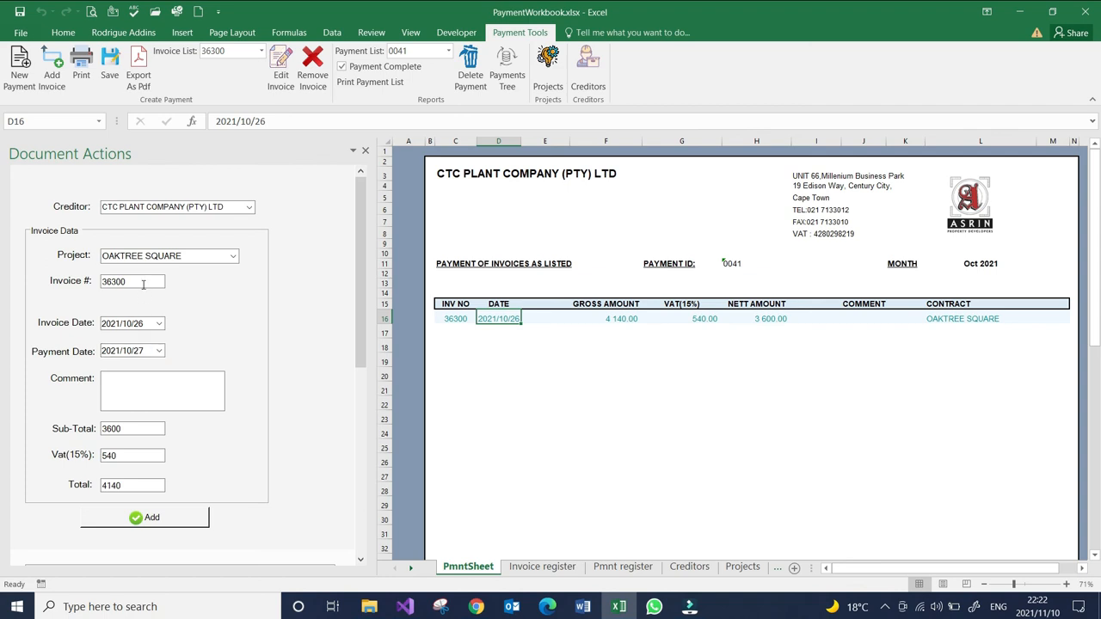
click(232, 256)
click(234, 253)
drag(139, 281, 101, 285)
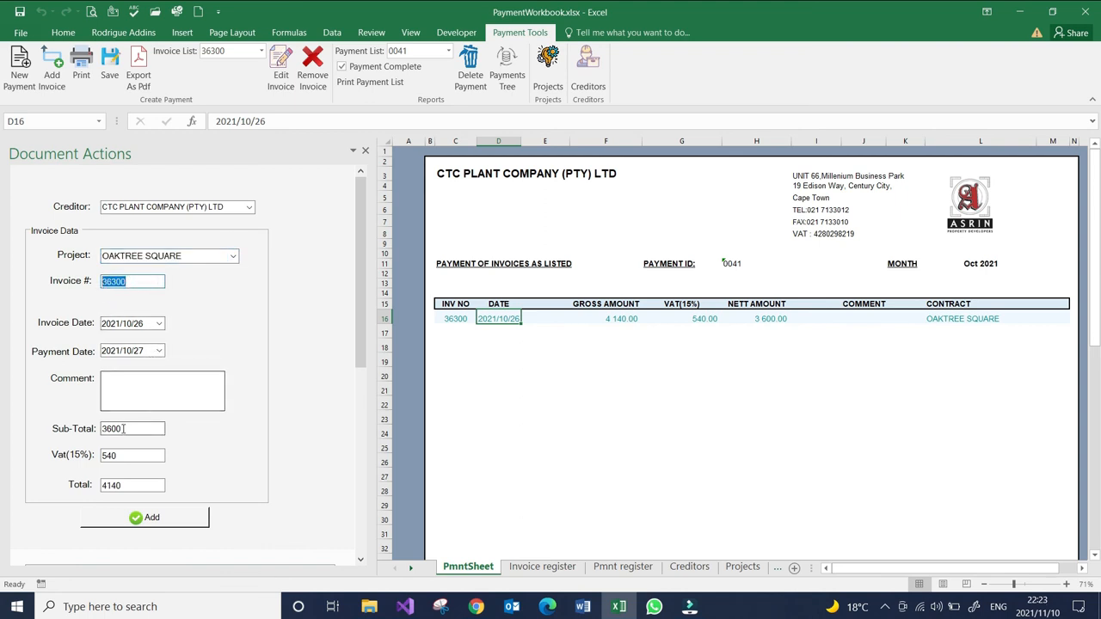
drag(122, 429, 100, 432)
double_click(117, 456)
click(147, 391)
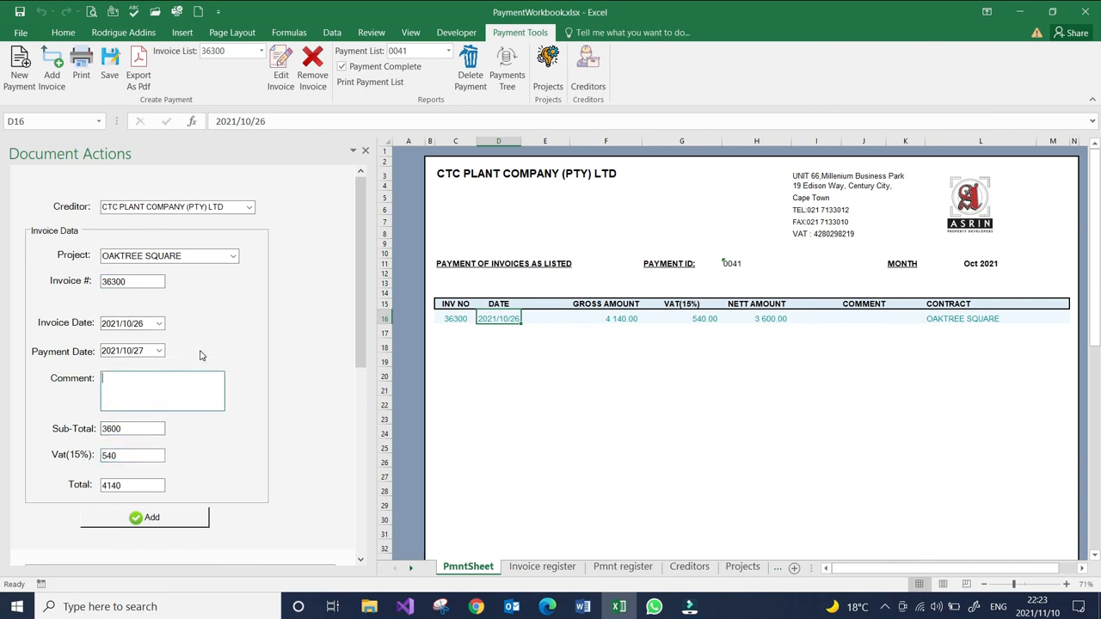
- Set the sub-total of invoice 36300 to 5000 and apply the edit to its row on the payment sheet
drag(128, 429, 92, 436)
text(5000)
click(160, 518)
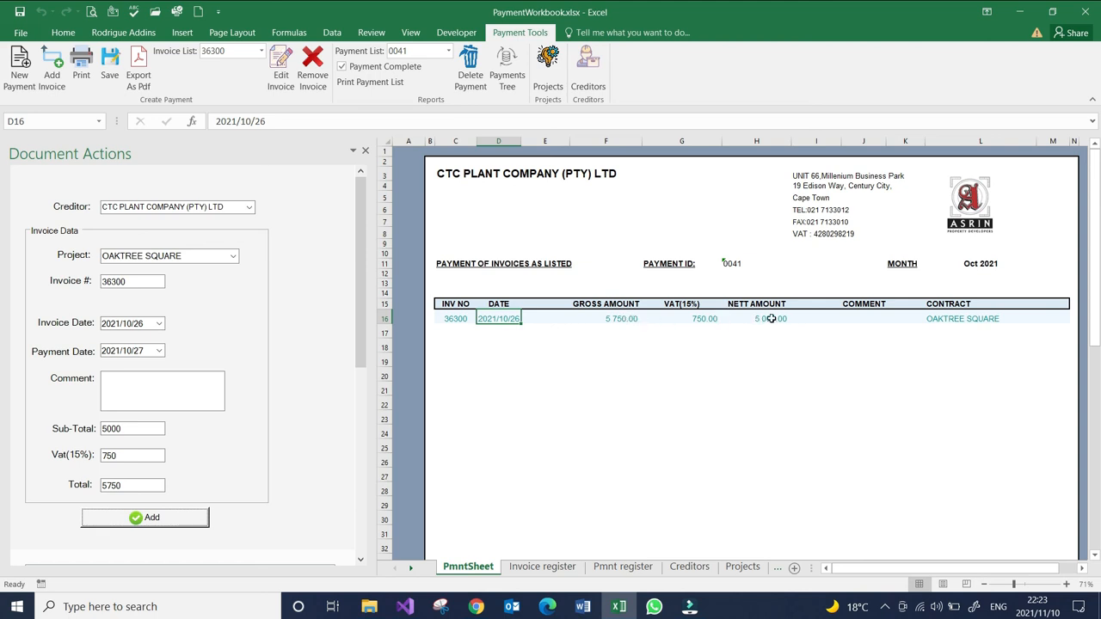
click(498, 376)
click(509, 346)
click(517, 372)
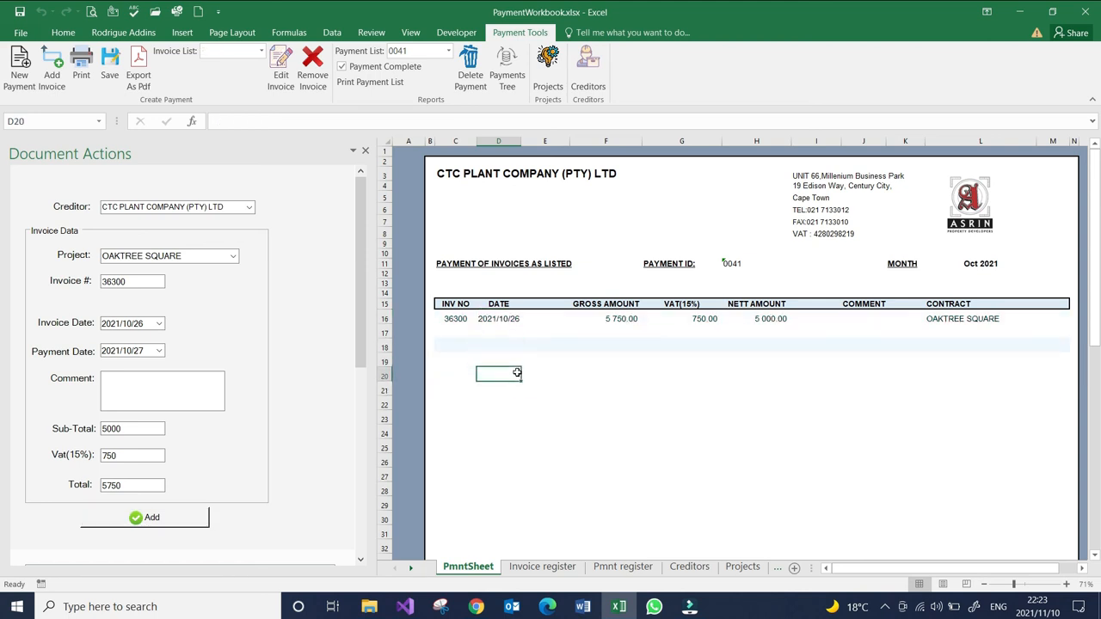
click(523, 359)
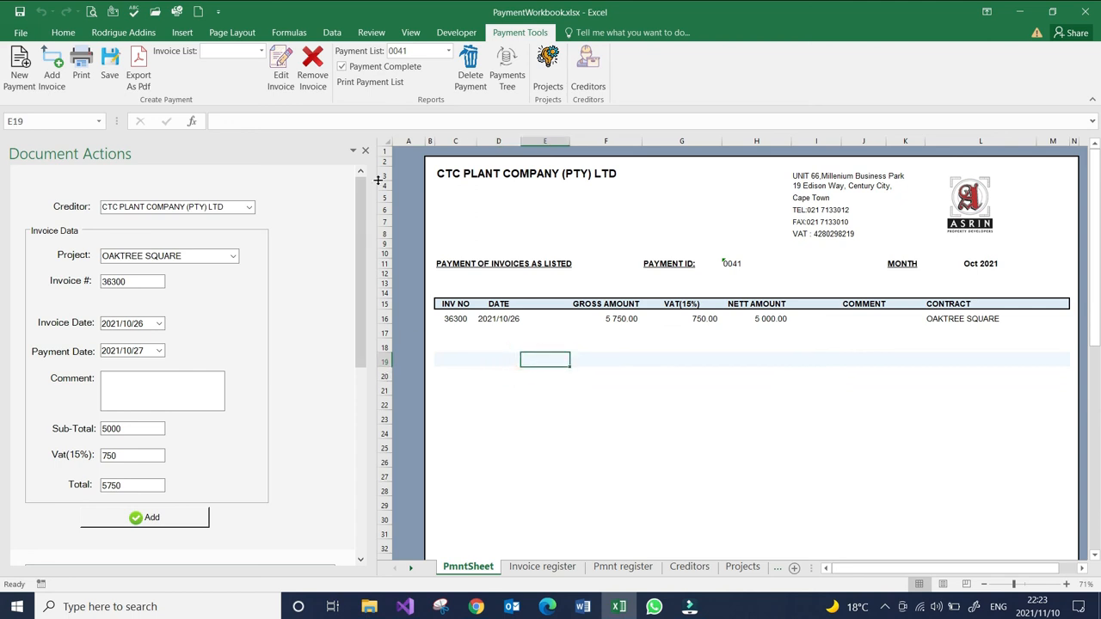
- Open the form for printing payments within a period and view the start and end date calendars without changing the dates
click(383, 84)
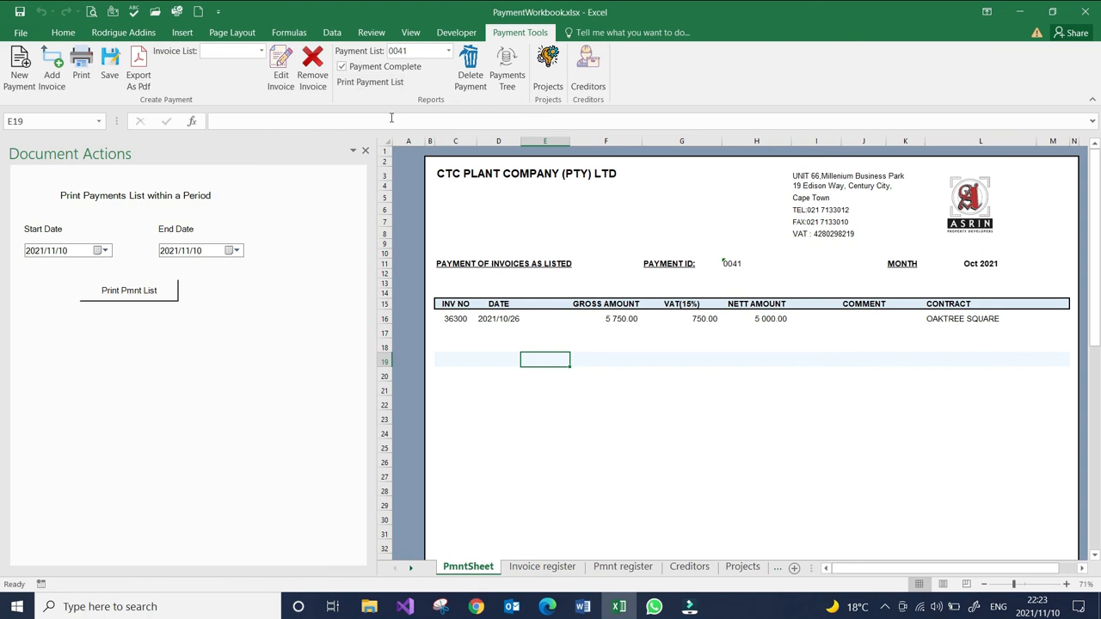
click(99, 251)
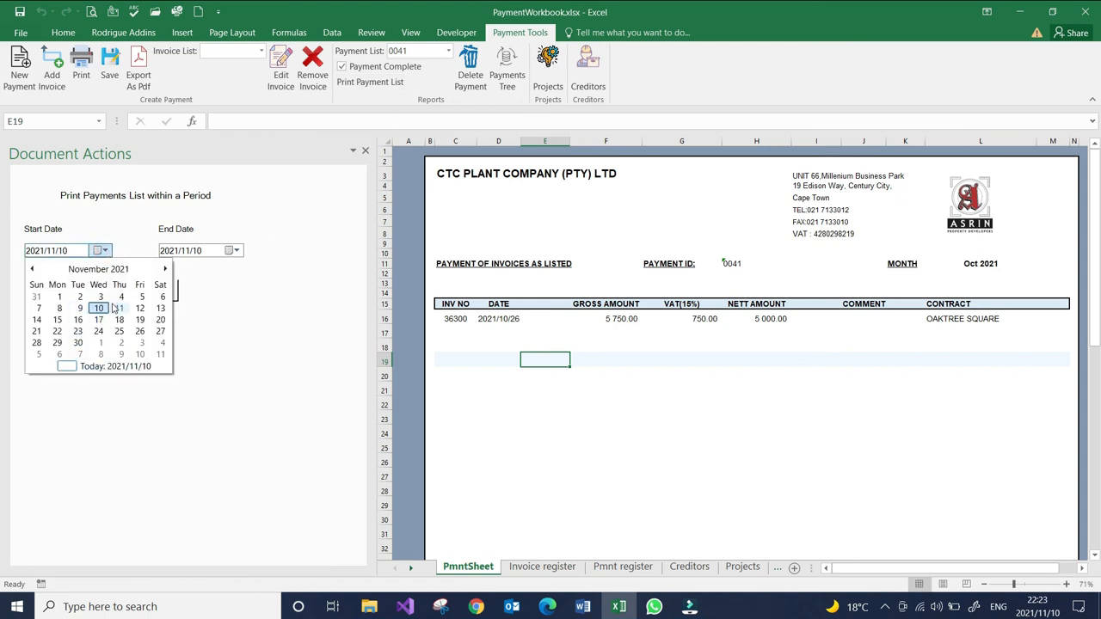
click(102, 250)
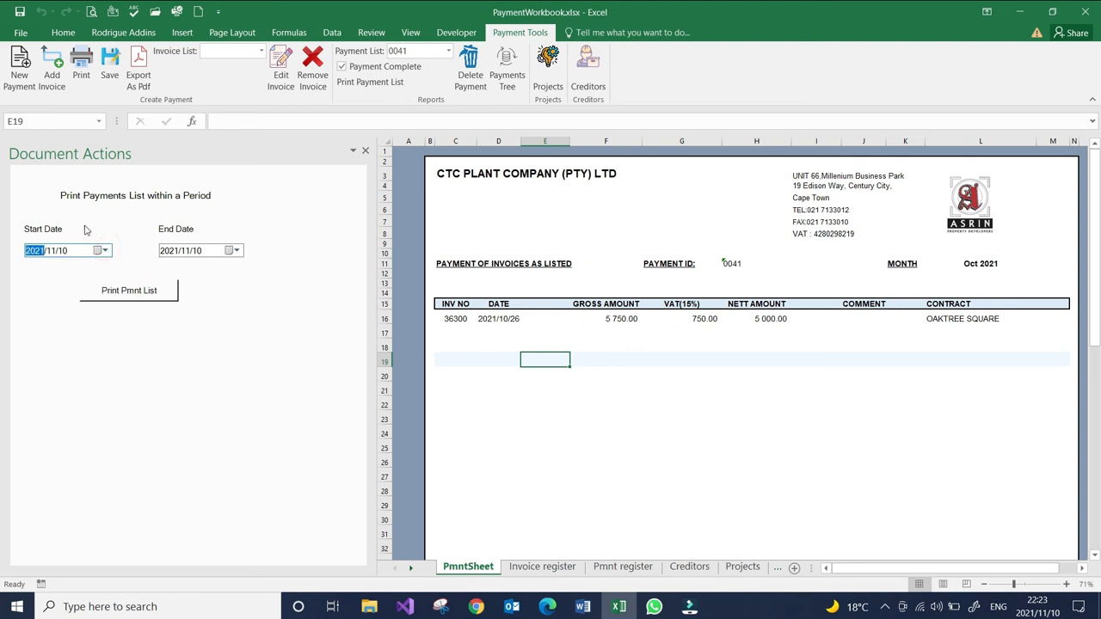
click(235, 250)
click(234, 251)
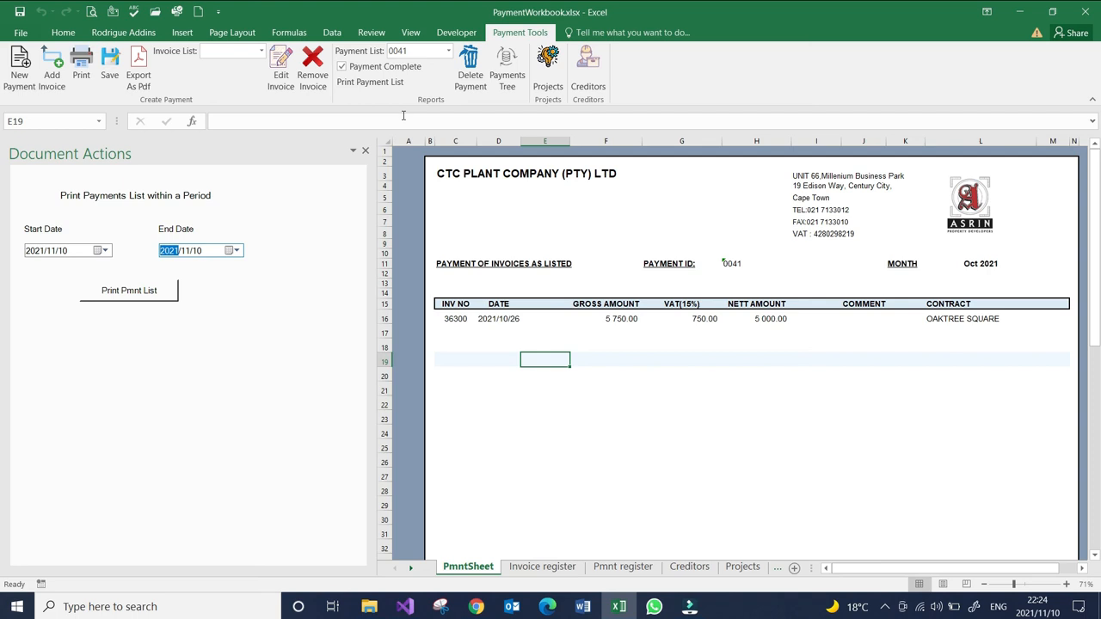
- Remove the complete mark from payment 0041 and open the form for adding an invoice
click(341, 66)
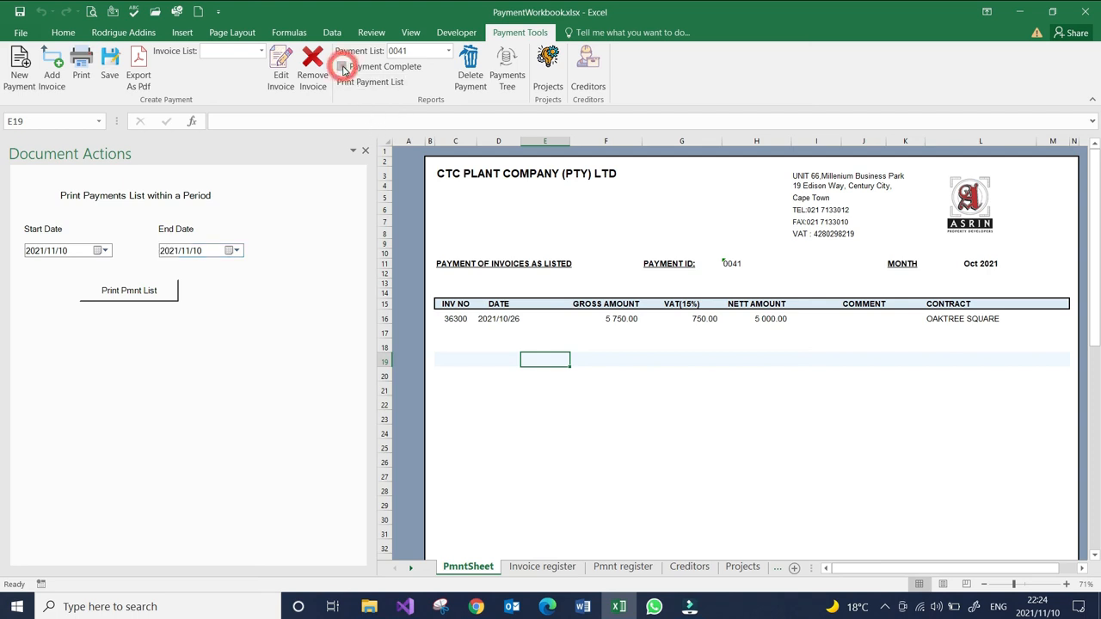
click(52, 77)
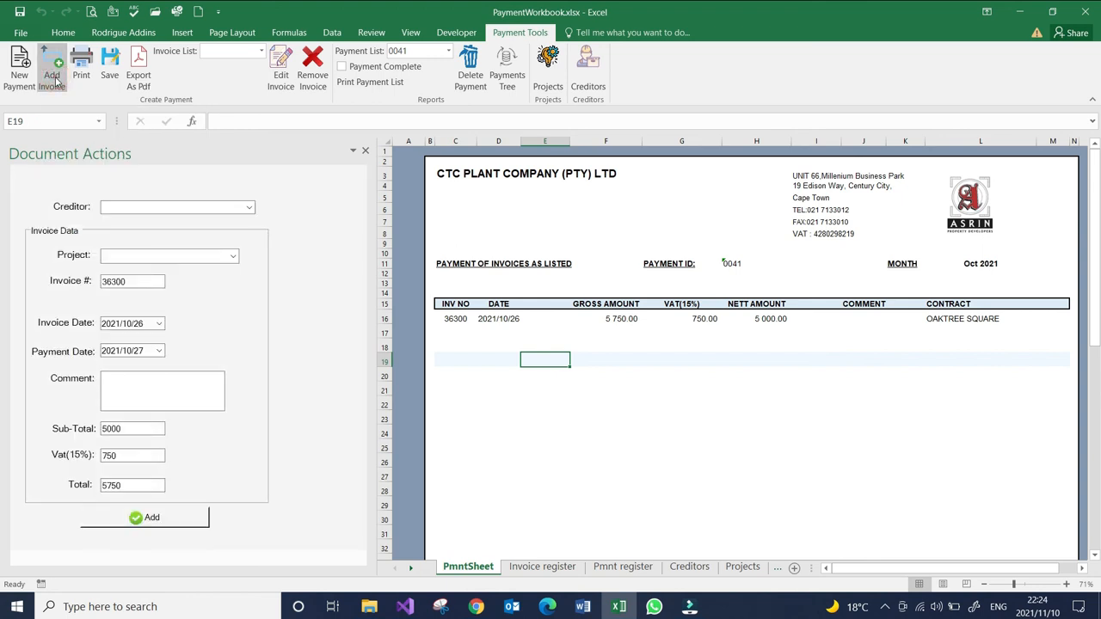